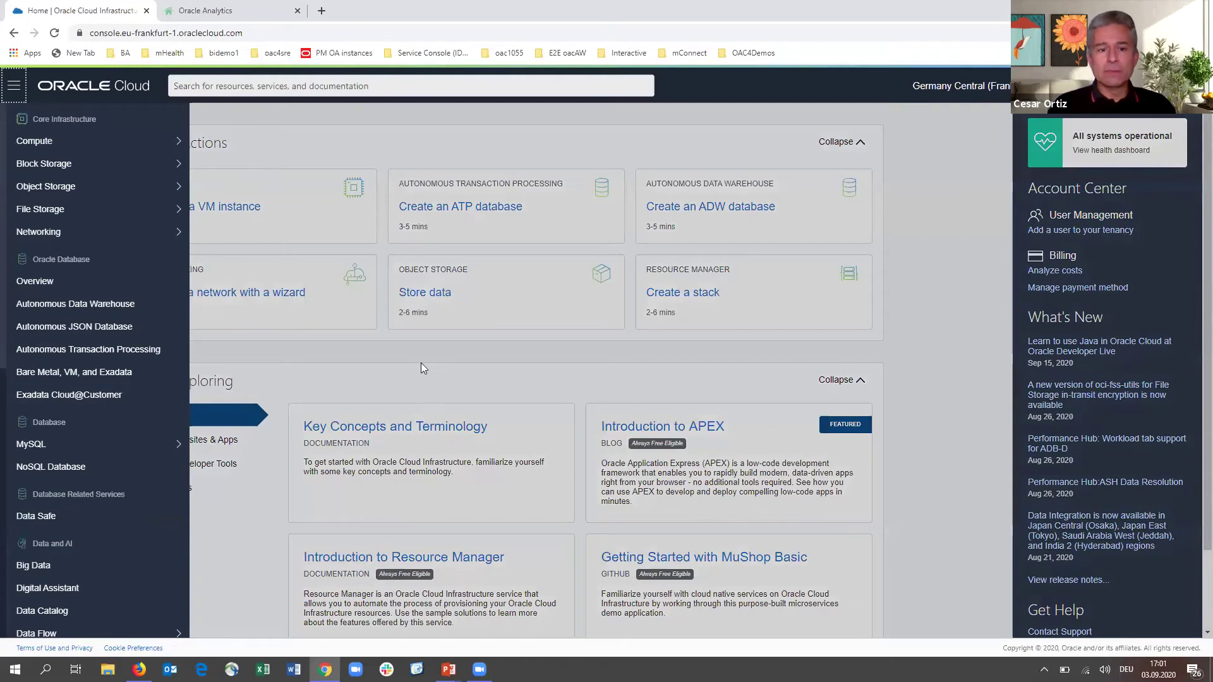
Step: Examine the database, data and AI services listed in the Oracle Cloud console's navigation menu
click(421, 362)
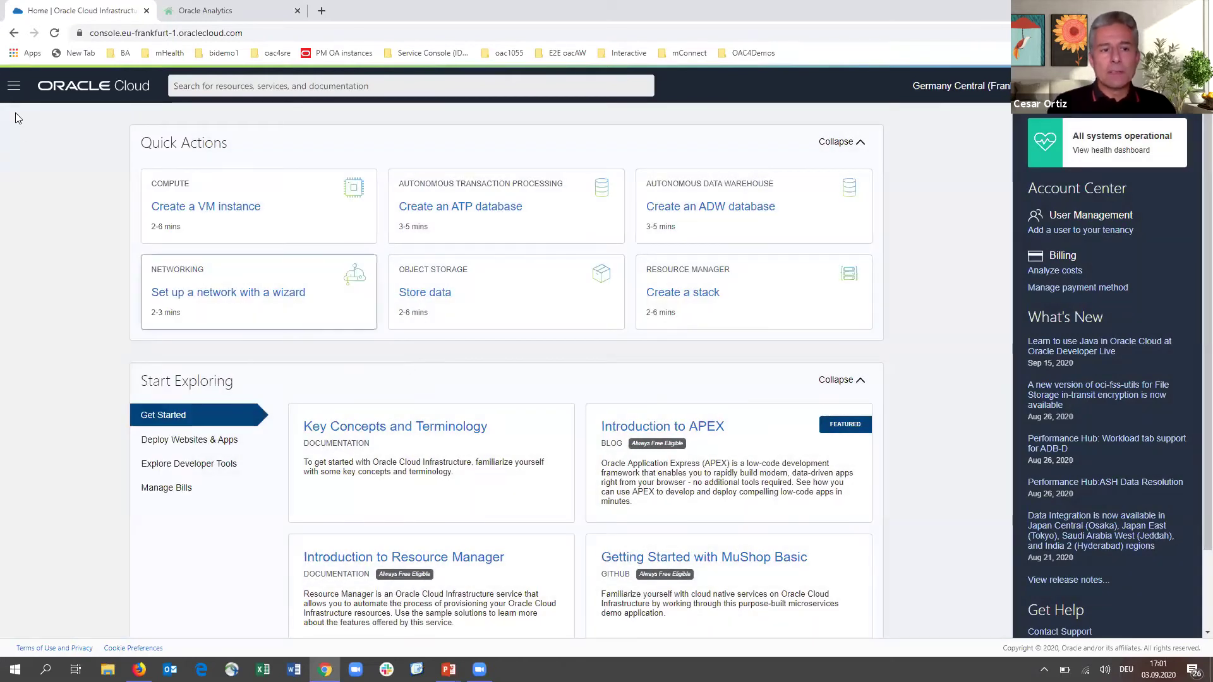
click(9, 92)
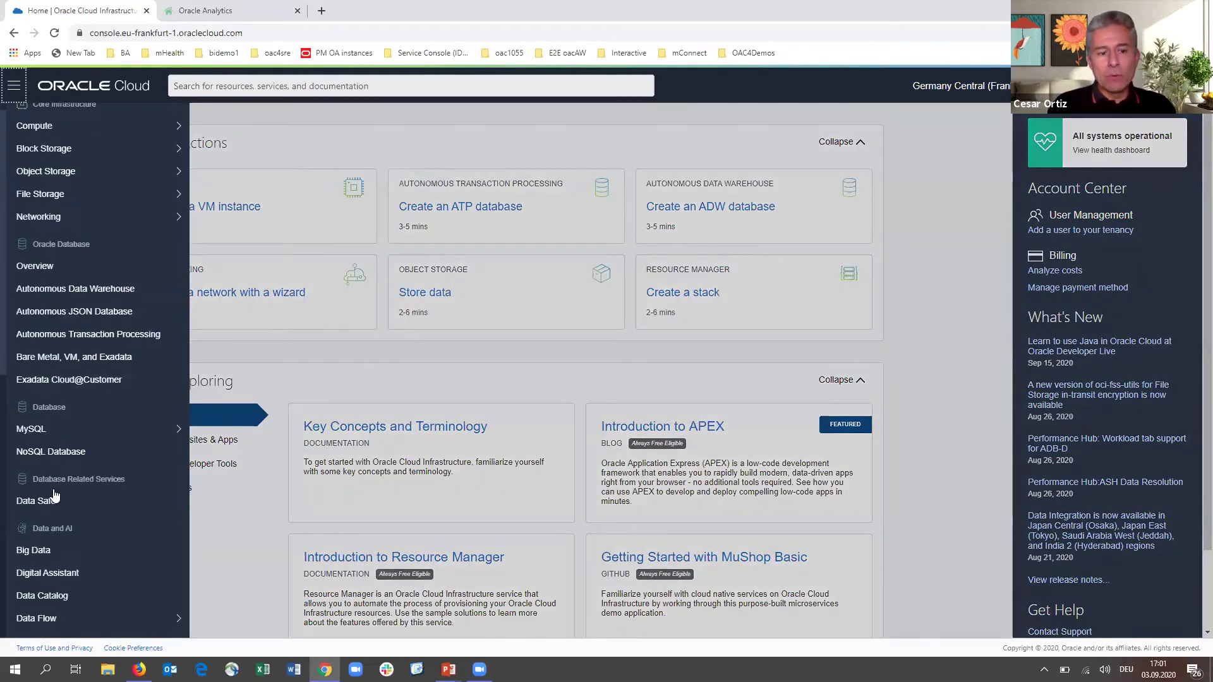
scroll(49, 563, down, 2)
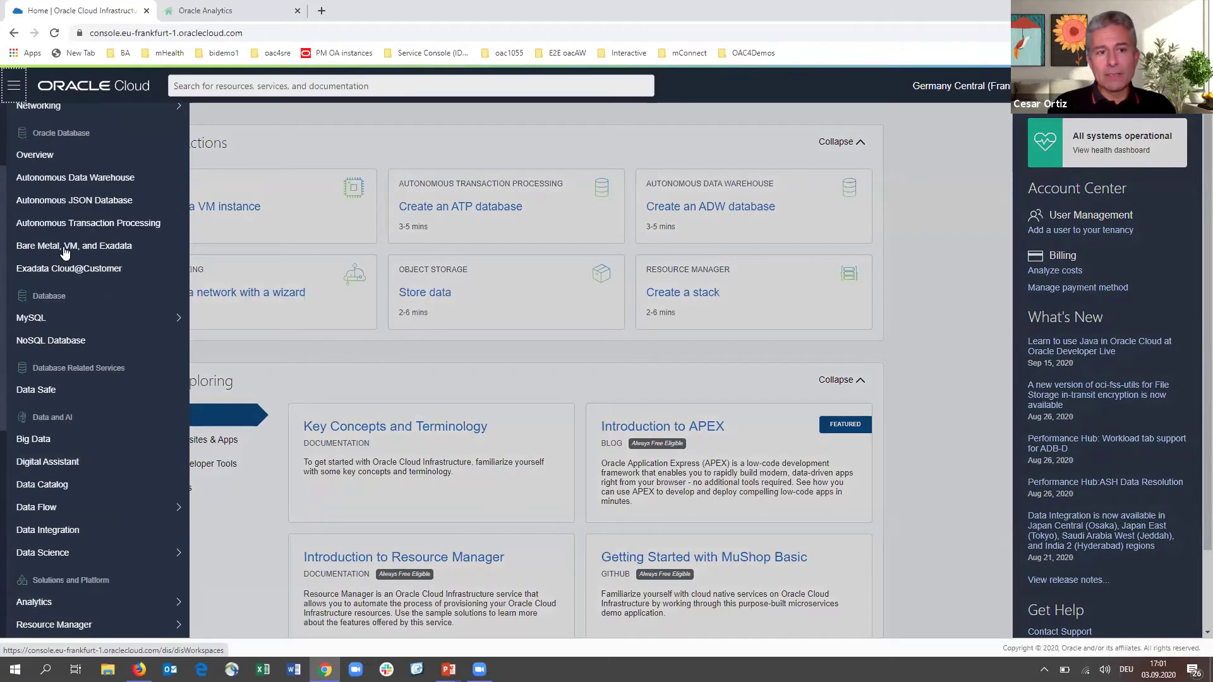
Step: Switch to Oracle Analytics and start creating a new connection
key(ctrl+Tab)
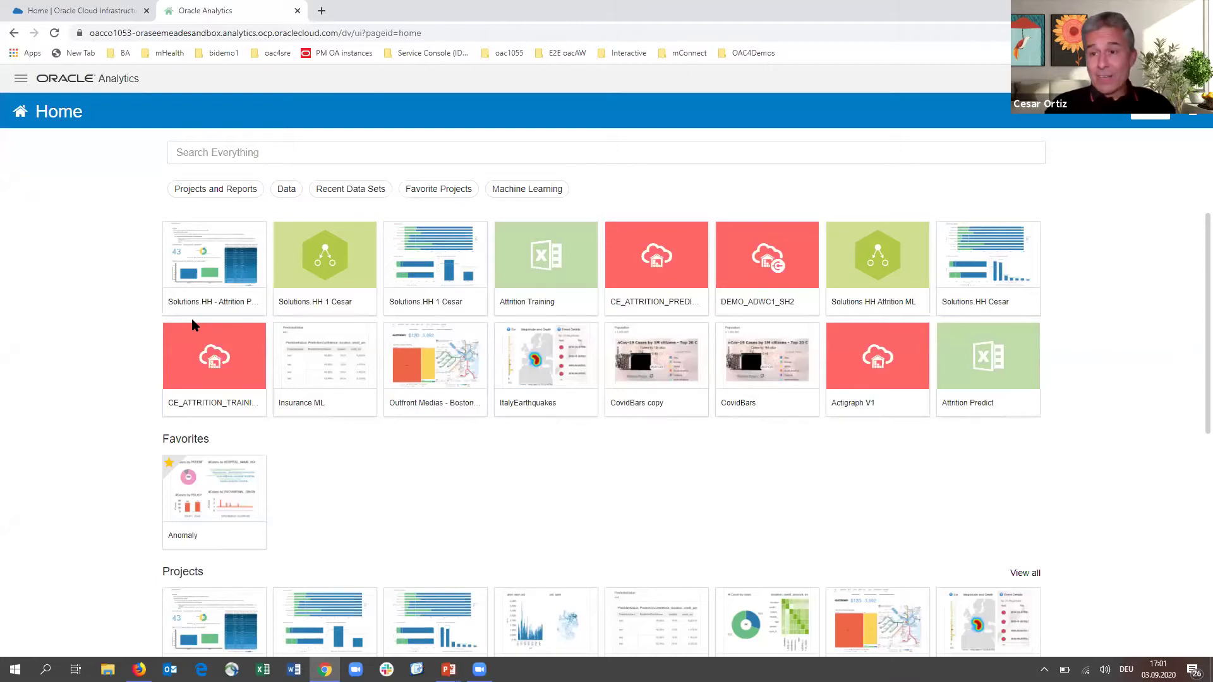
key(alt+Tab)
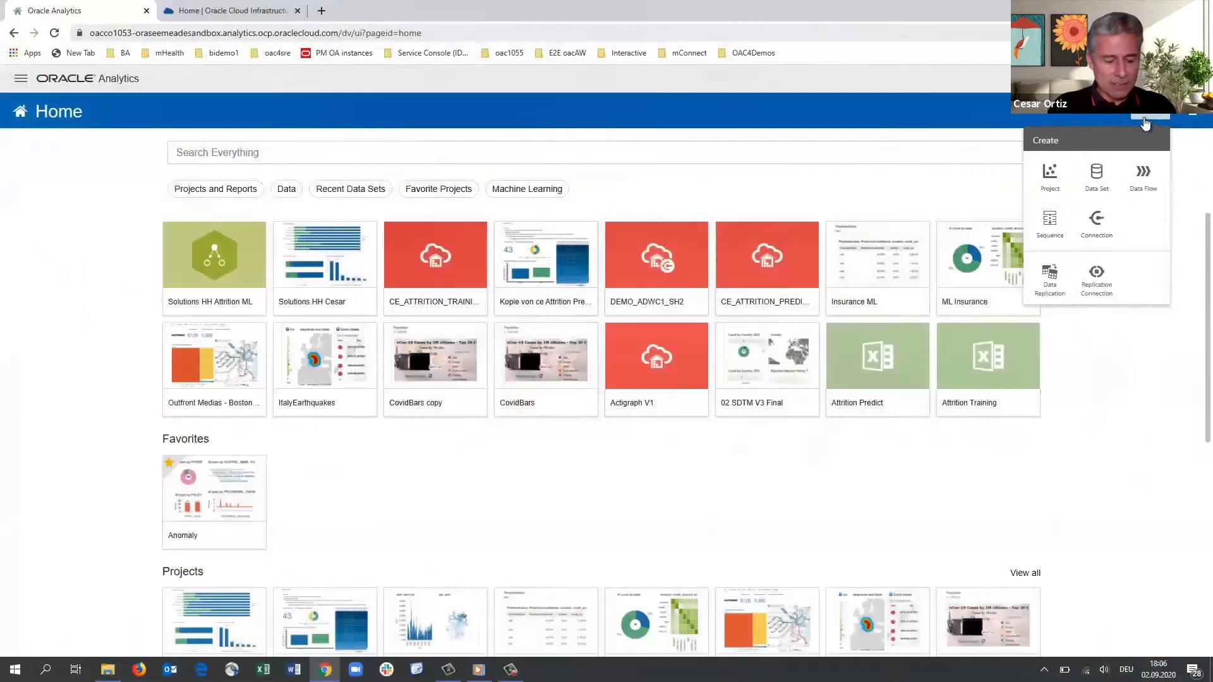
click(1091, 234)
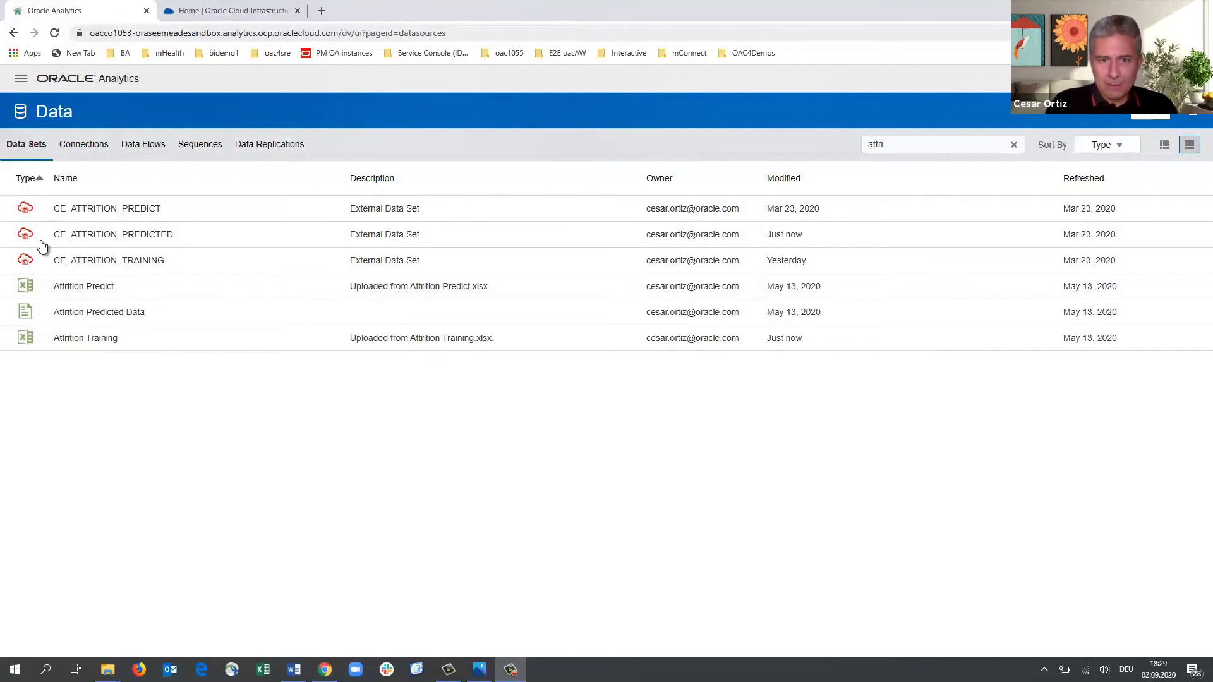
Step: Open the Attrition Training data set in a new project and run Explain on the Attrition column
double_click(36, 341)
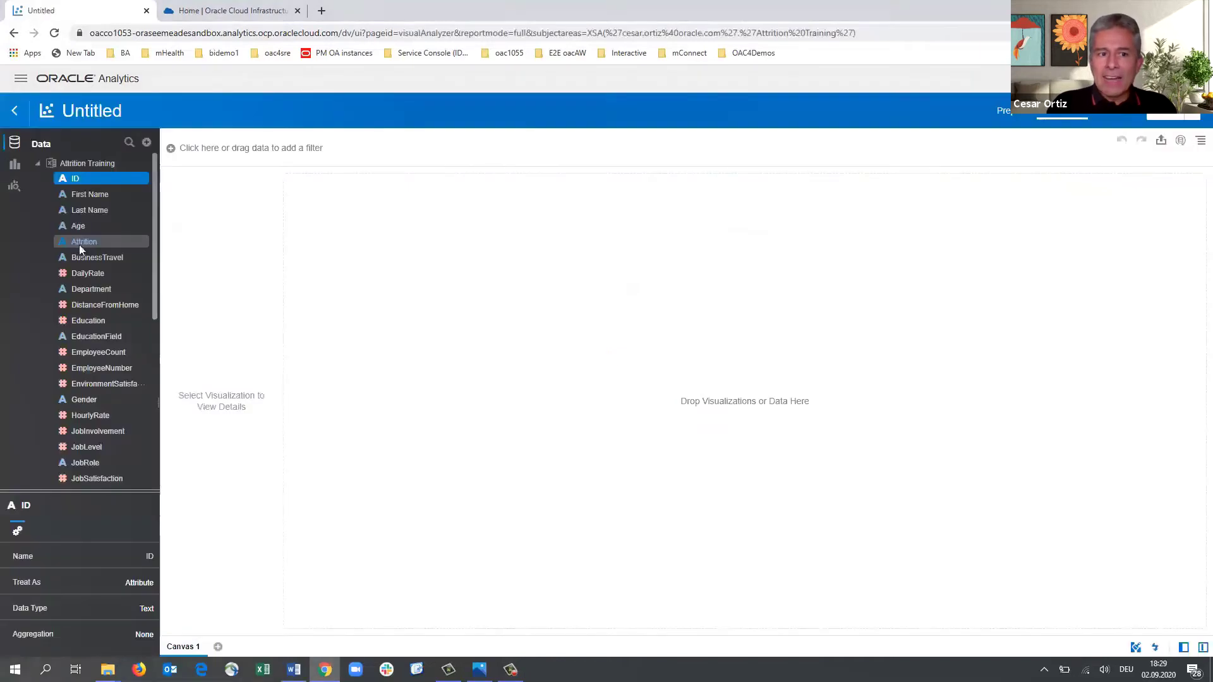
right_click(80, 250)
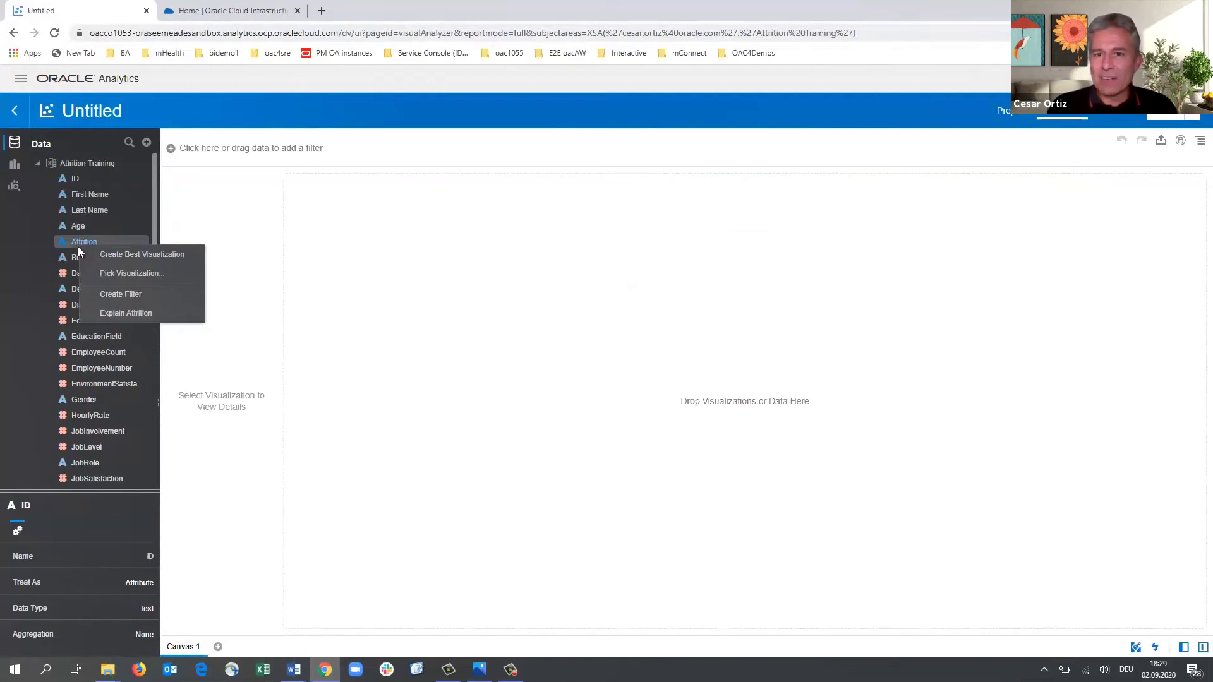
click(105, 315)
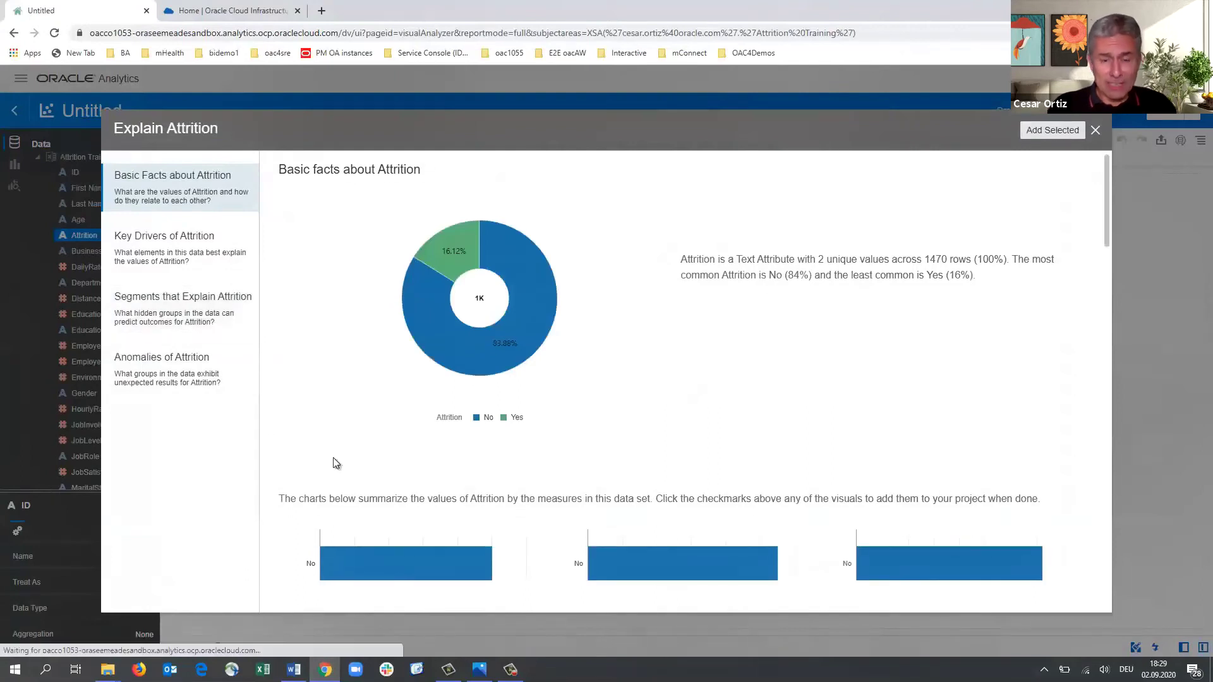
scroll(335, 464, down, 2)
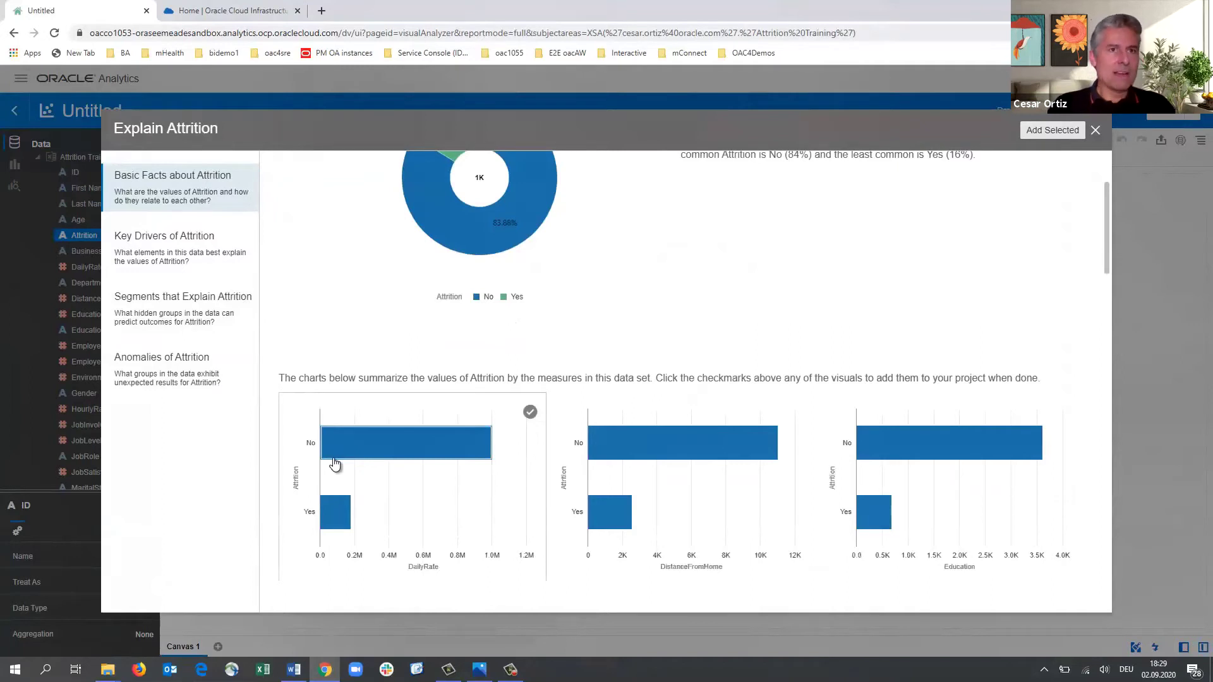
scroll(335, 465, down, 2)
Step: Select the OverTime and JobRole charts among the key drivers of Attrition
click(154, 254)
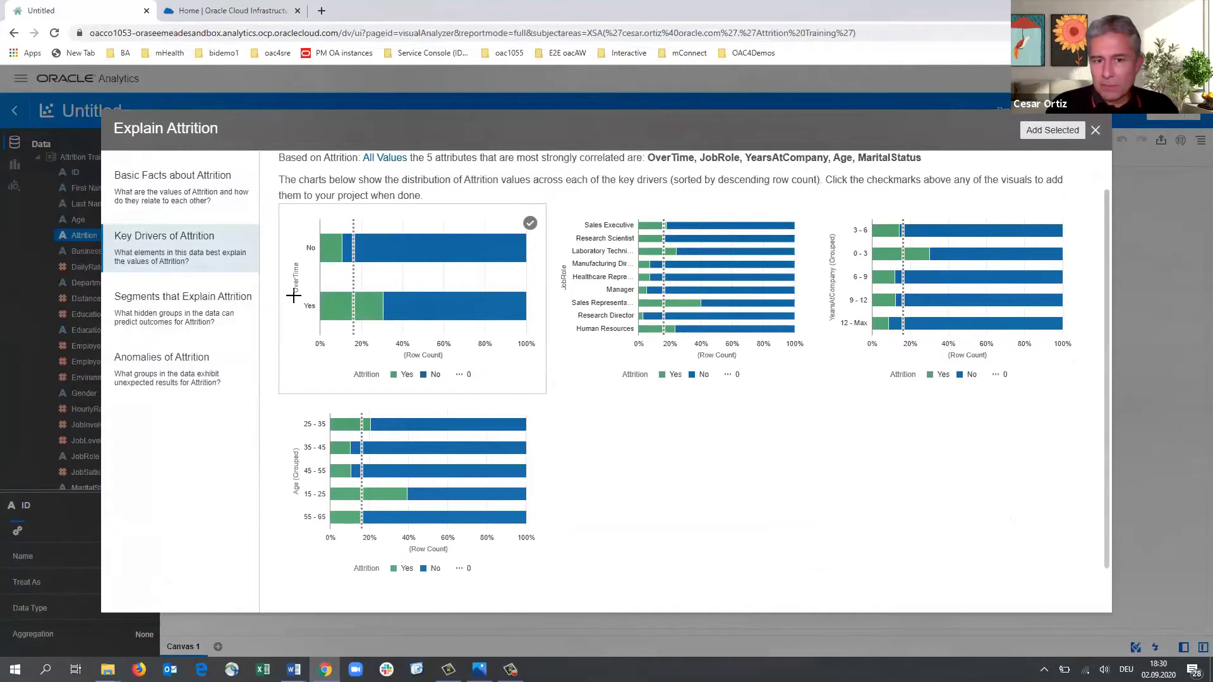
scroll(293, 296, up, 1)
click(436, 302)
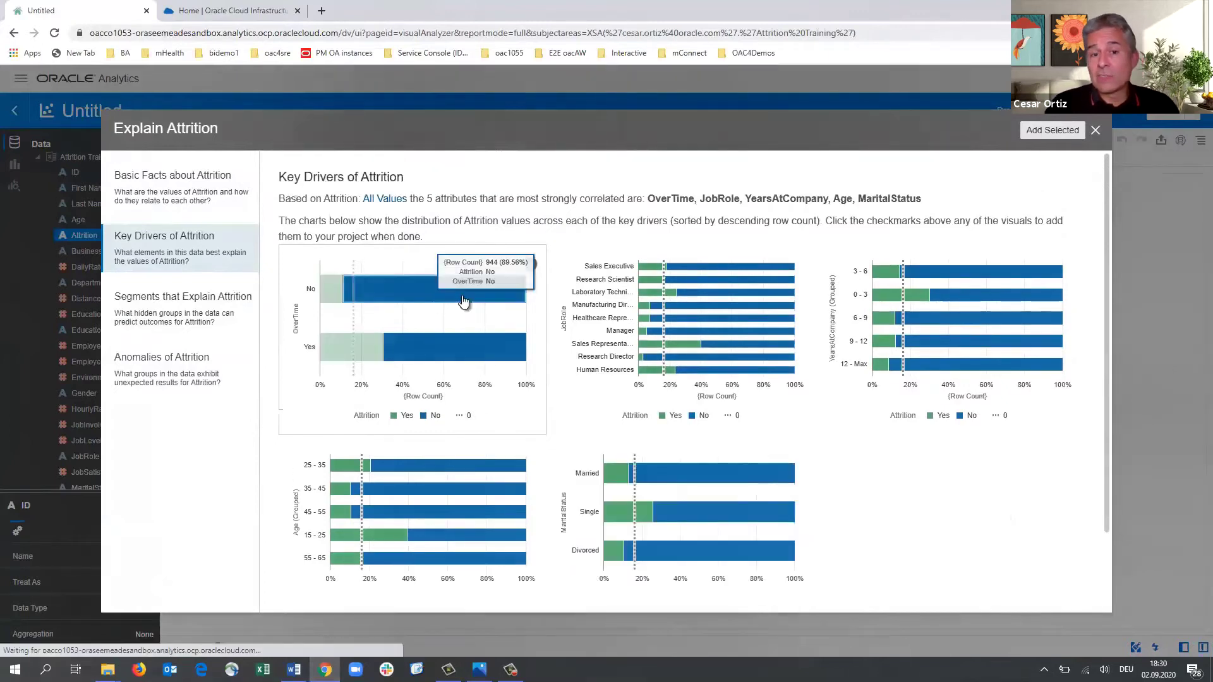
click(531, 264)
click(796, 265)
Step: Review the segments that explain Attrition and select the OverTime anomaly chart for the Research Scientist job role
click(127, 304)
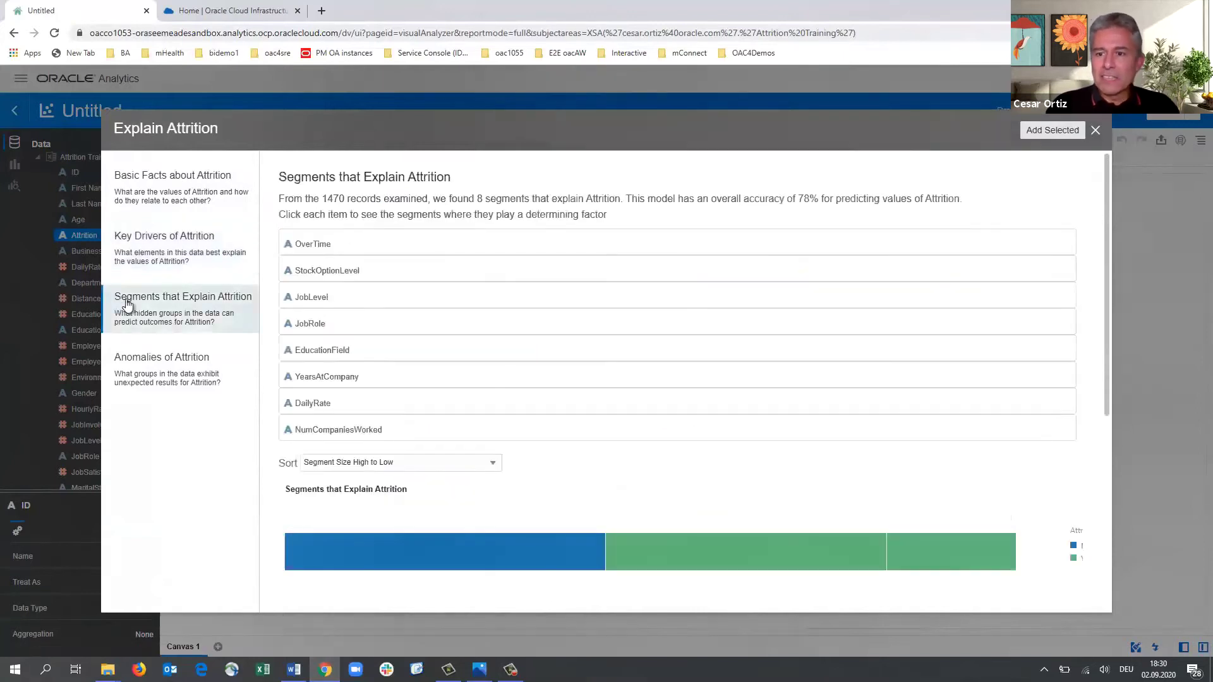
scroll(128, 309, down, 4)
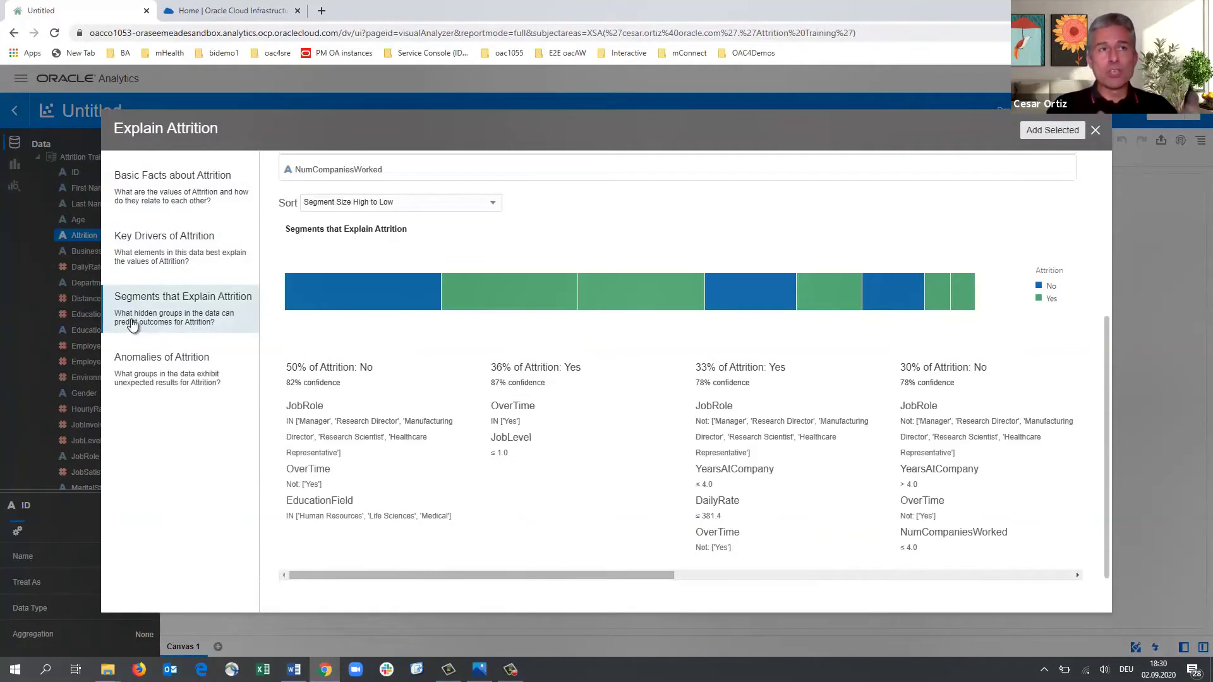
click(130, 384)
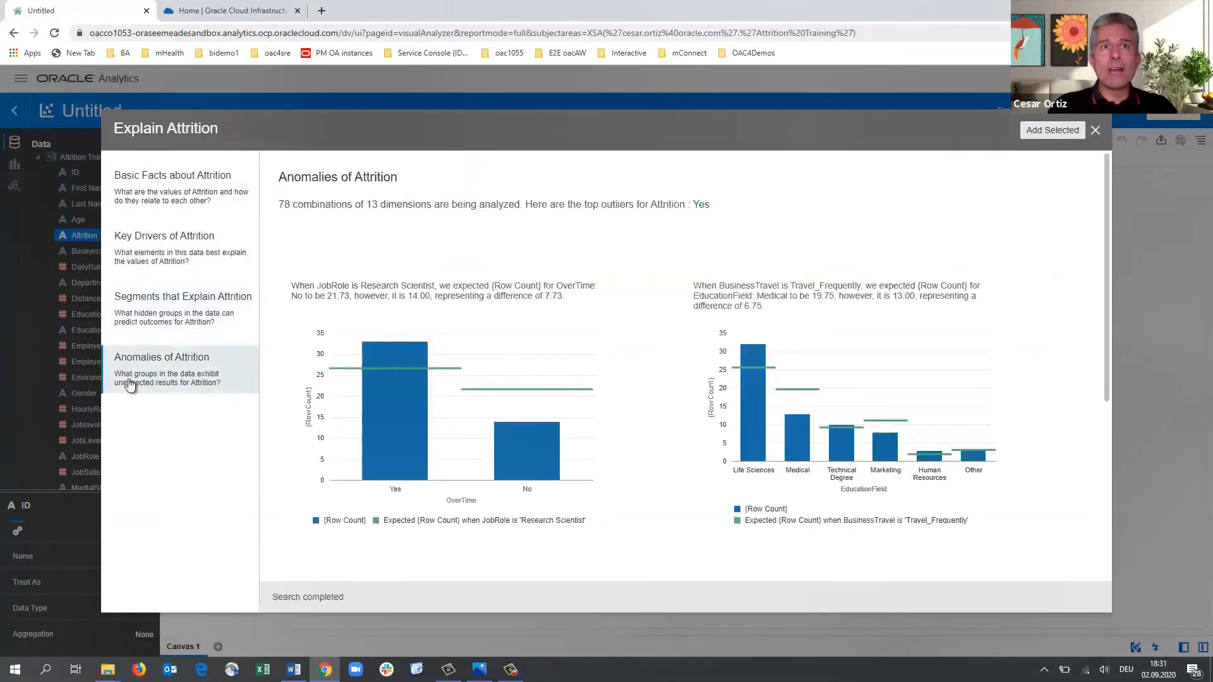
click(590, 340)
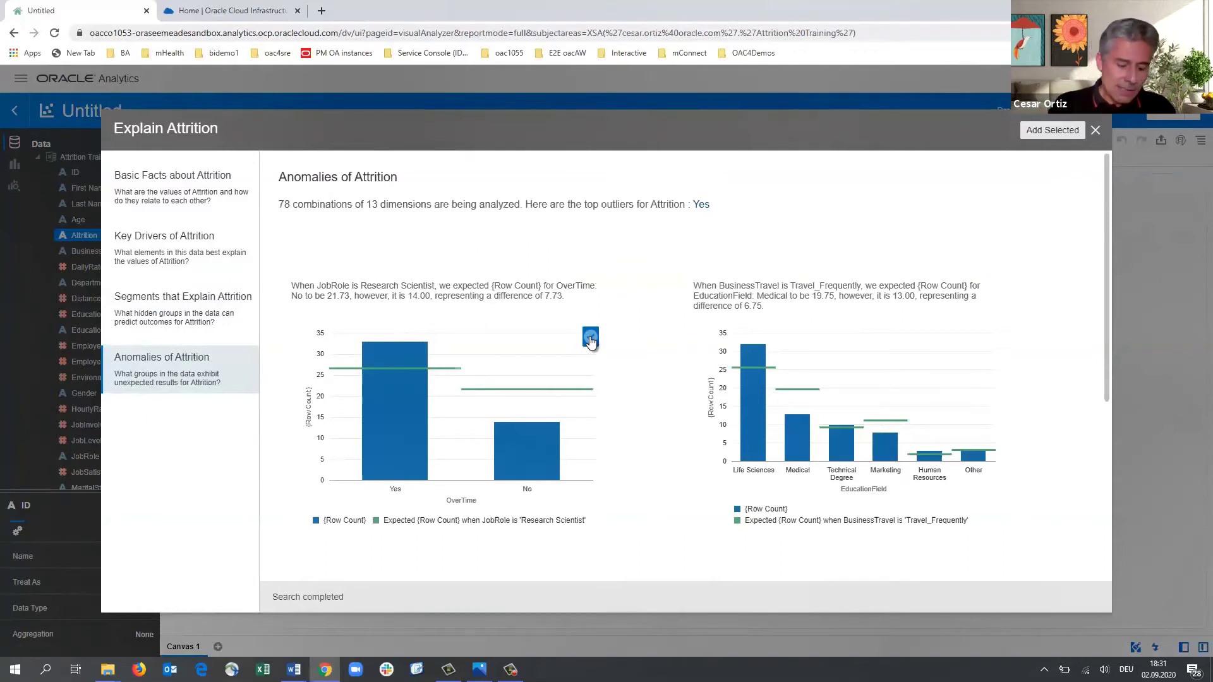
Step: Add the selected charts to the project and save it in My Folders as "Solutions.HH 1" followed by the presenter's first name
click(1030, 132)
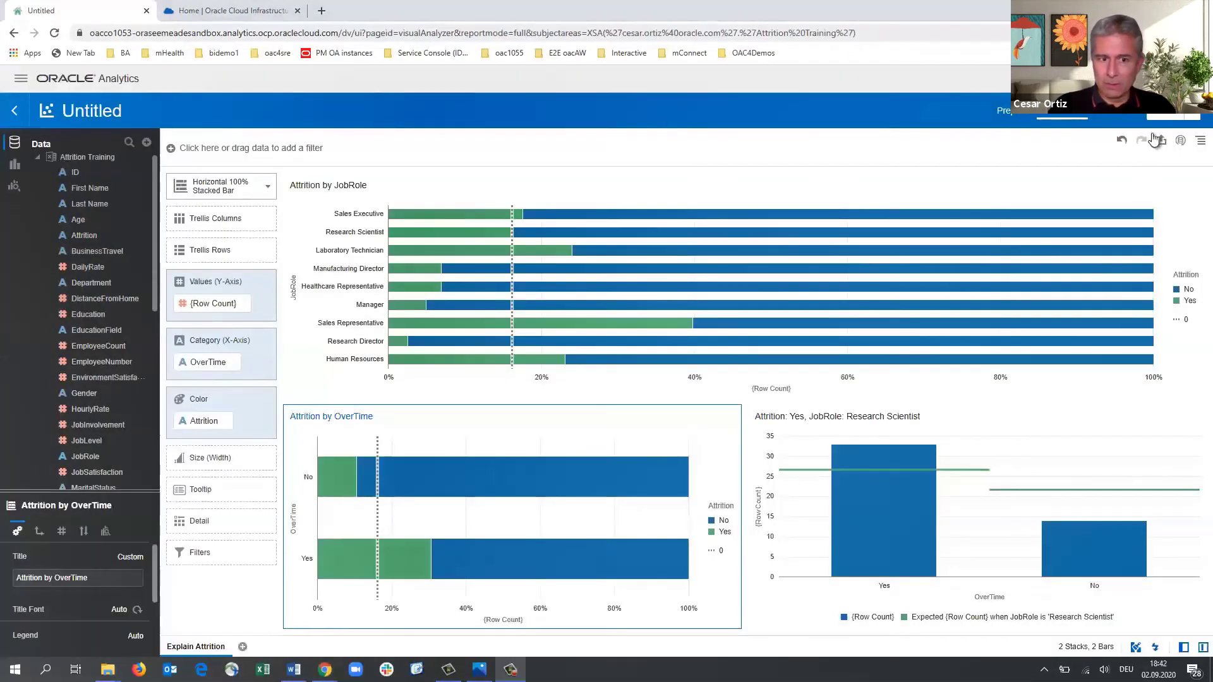
click(1161, 140)
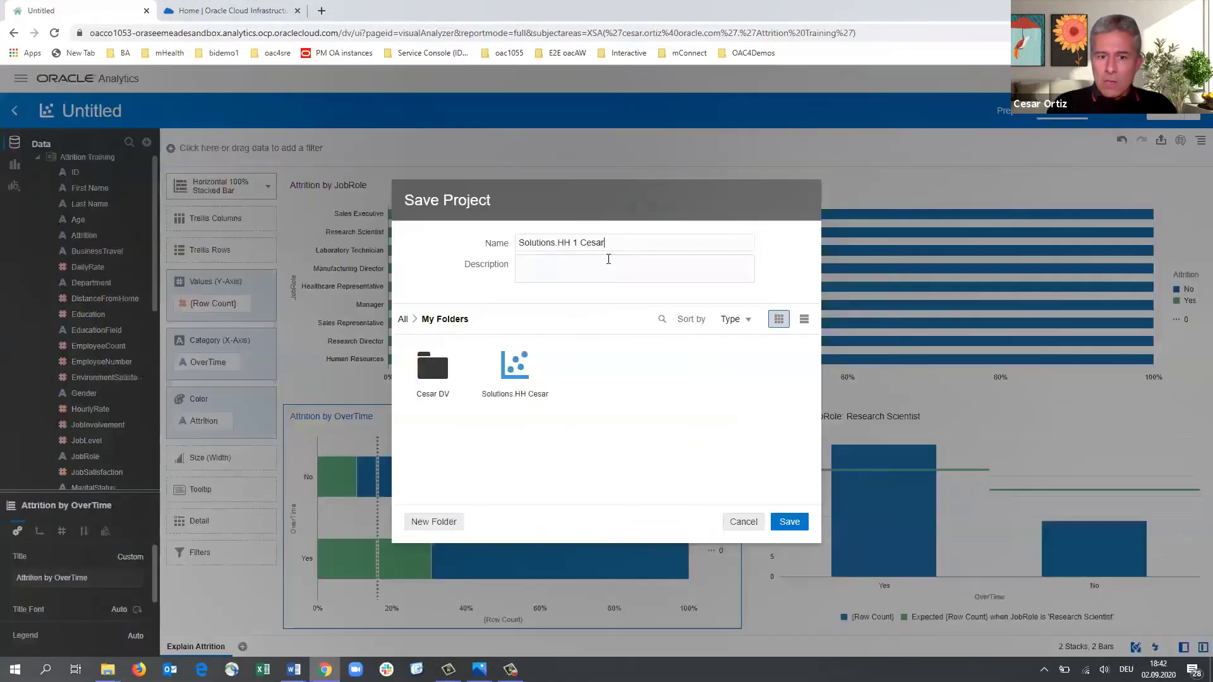
key(Return)
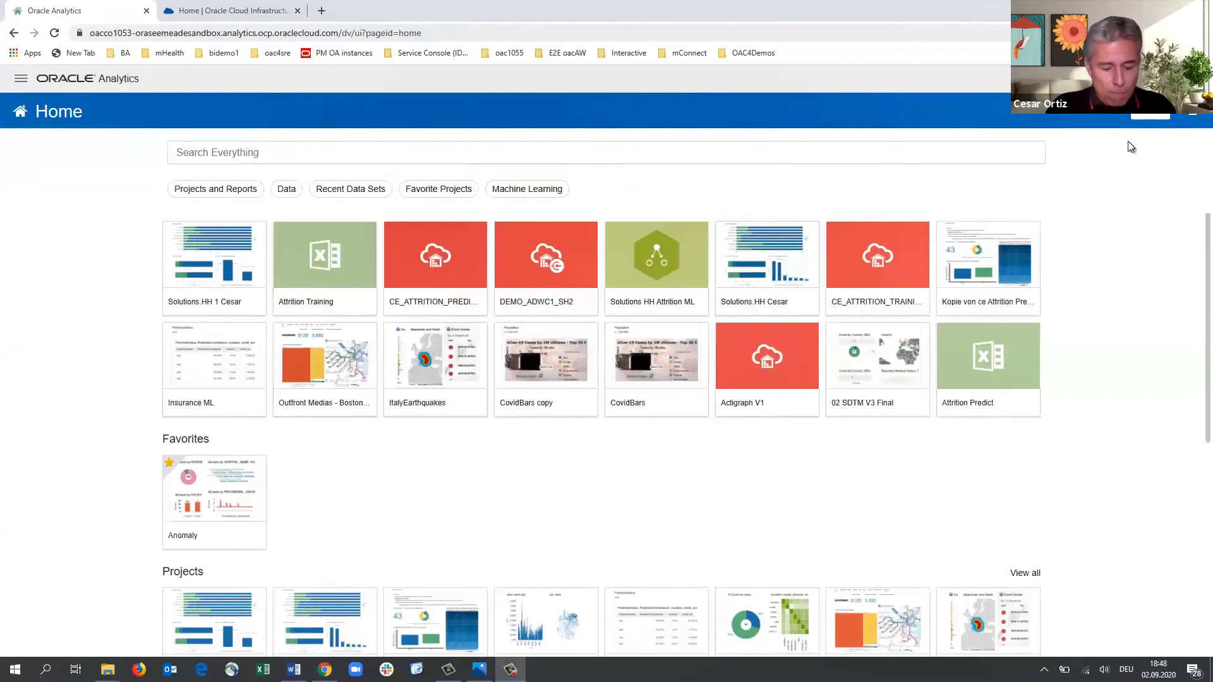
Step: Create a data flow and add the CE_ATTRITION_TRAINING data set, found by searching for "attri"
click(1138, 118)
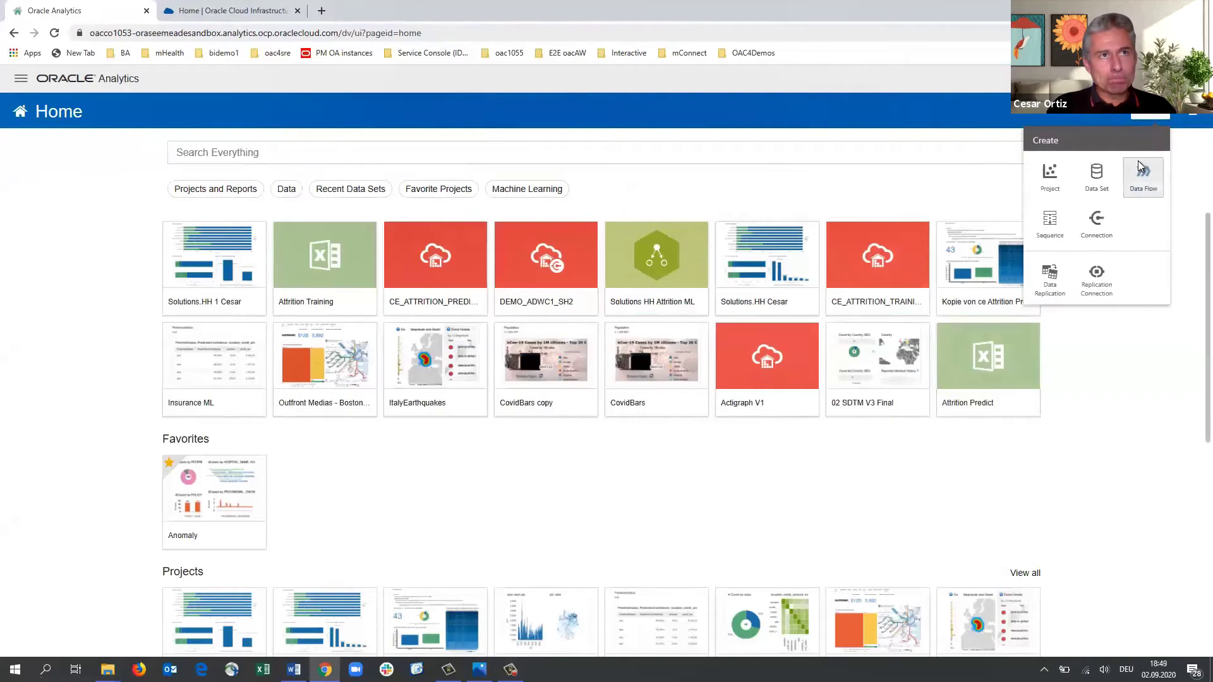
click(1141, 184)
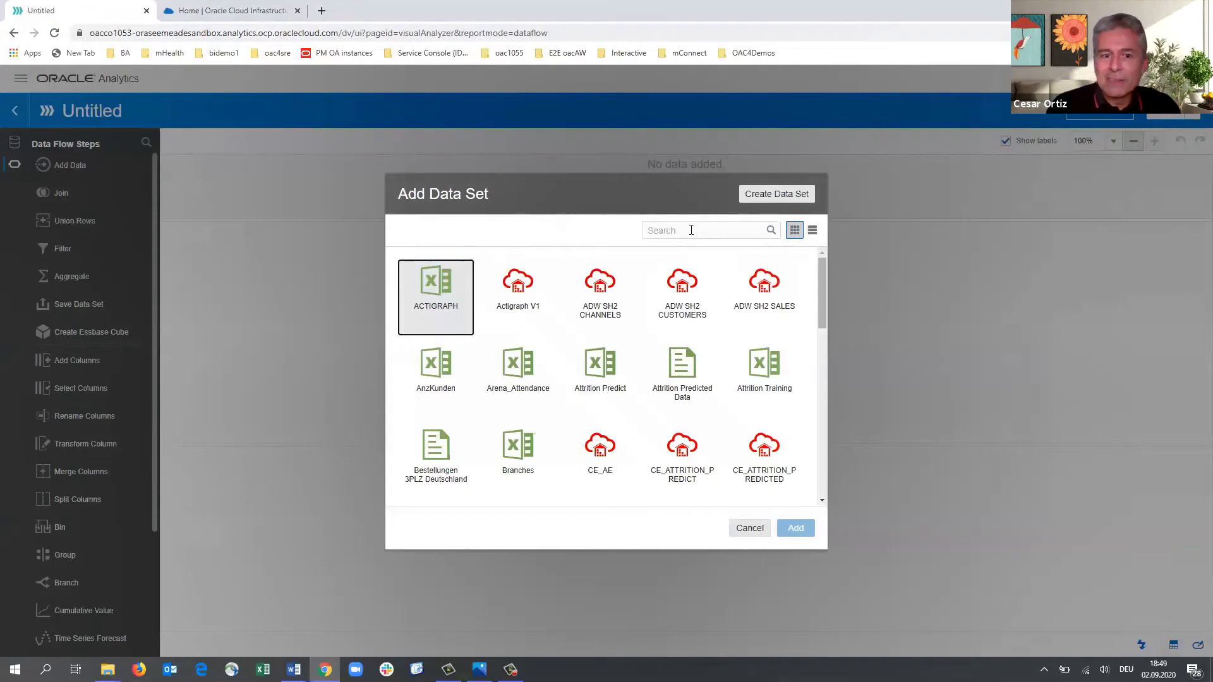
click(692, 230)
text(attri)
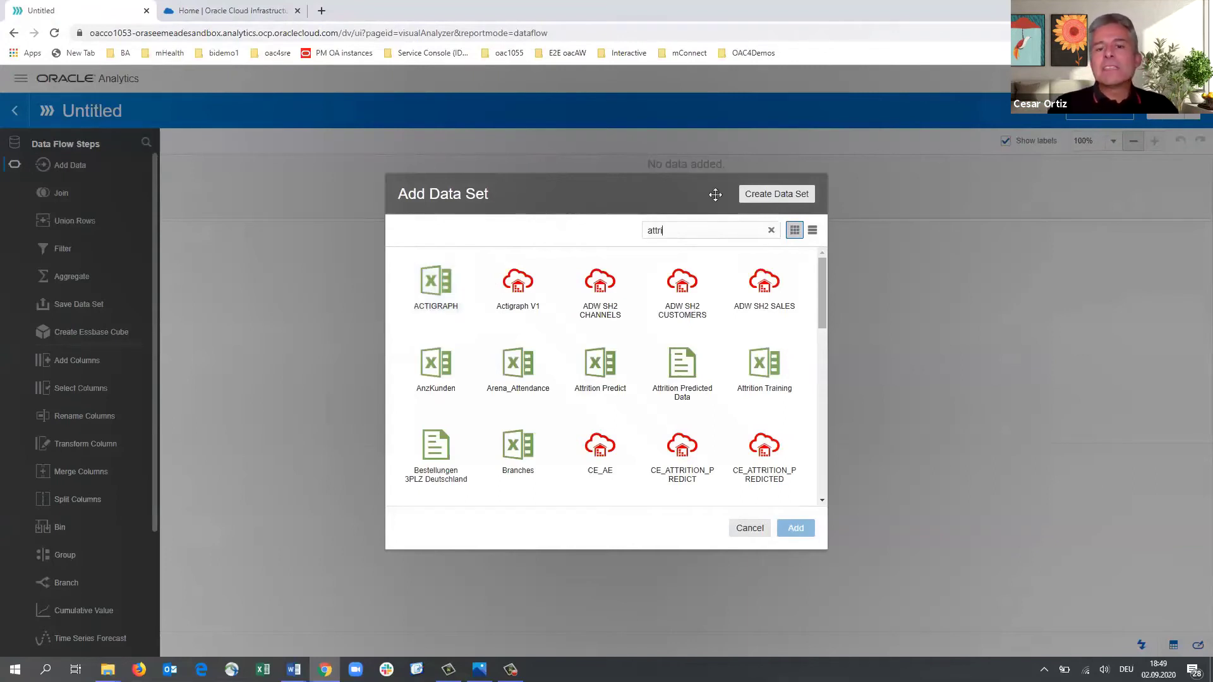
click(438, 380)
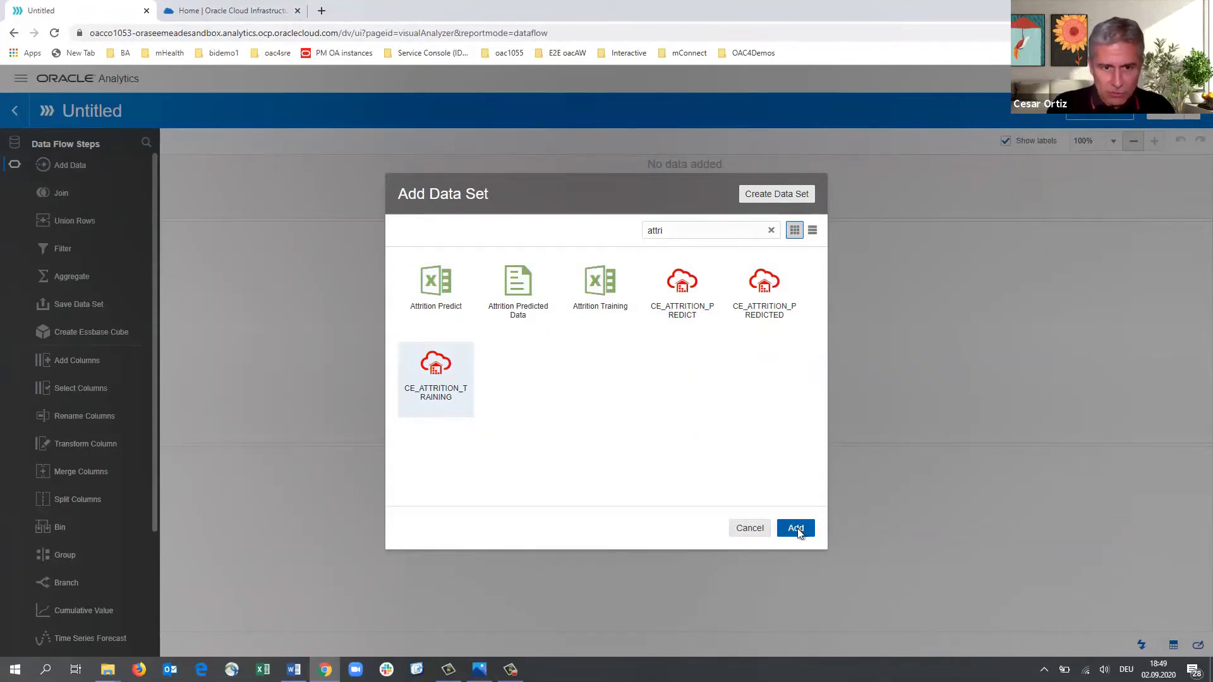
click(796, 529)
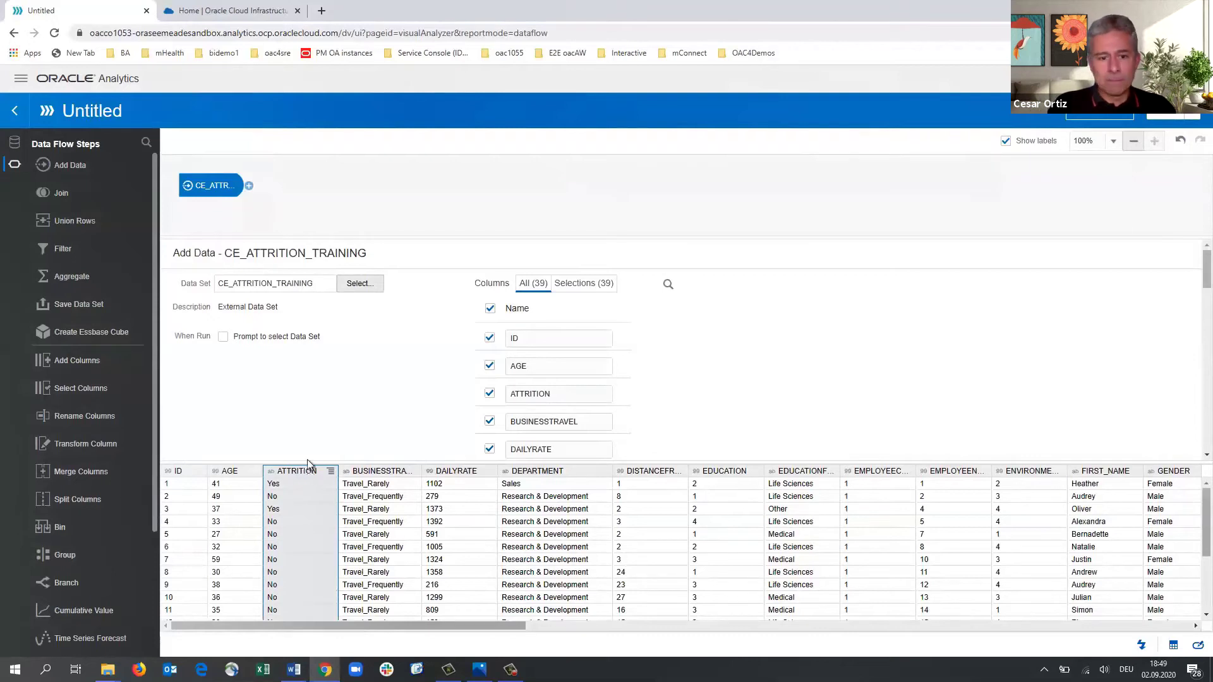
Step: Add a Train Binary Classifier step after the data set, using the Naive Bayes for Classification script
click(249, 188)
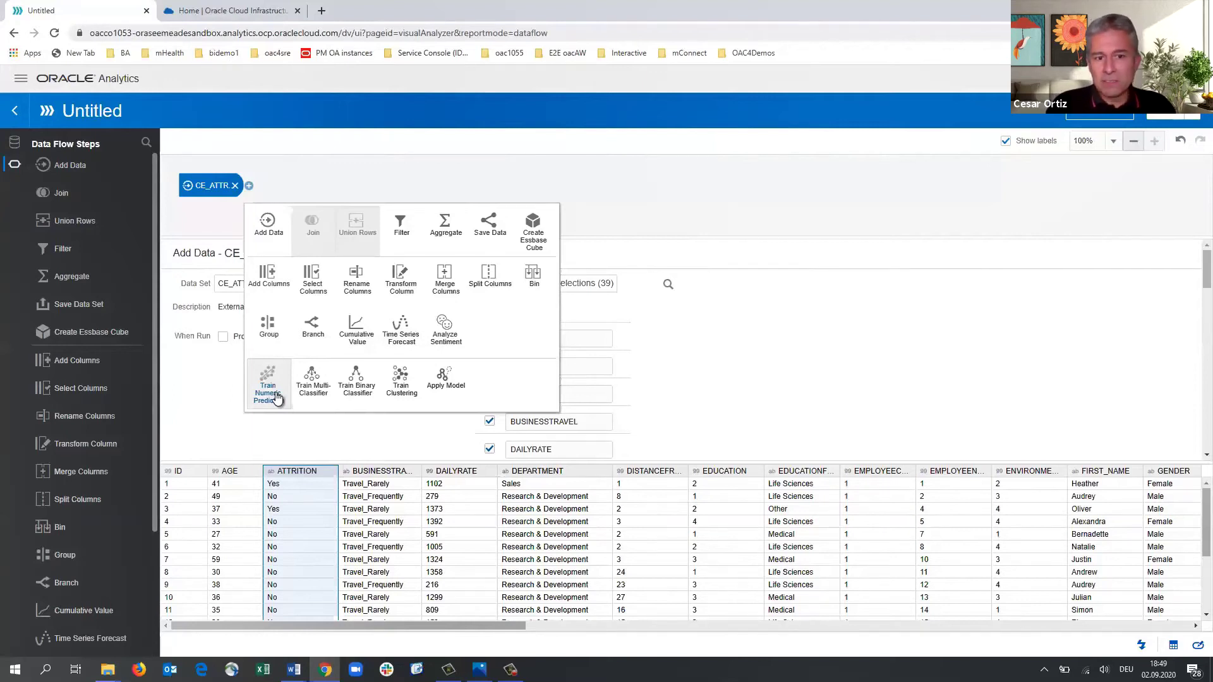
click(354, 389)
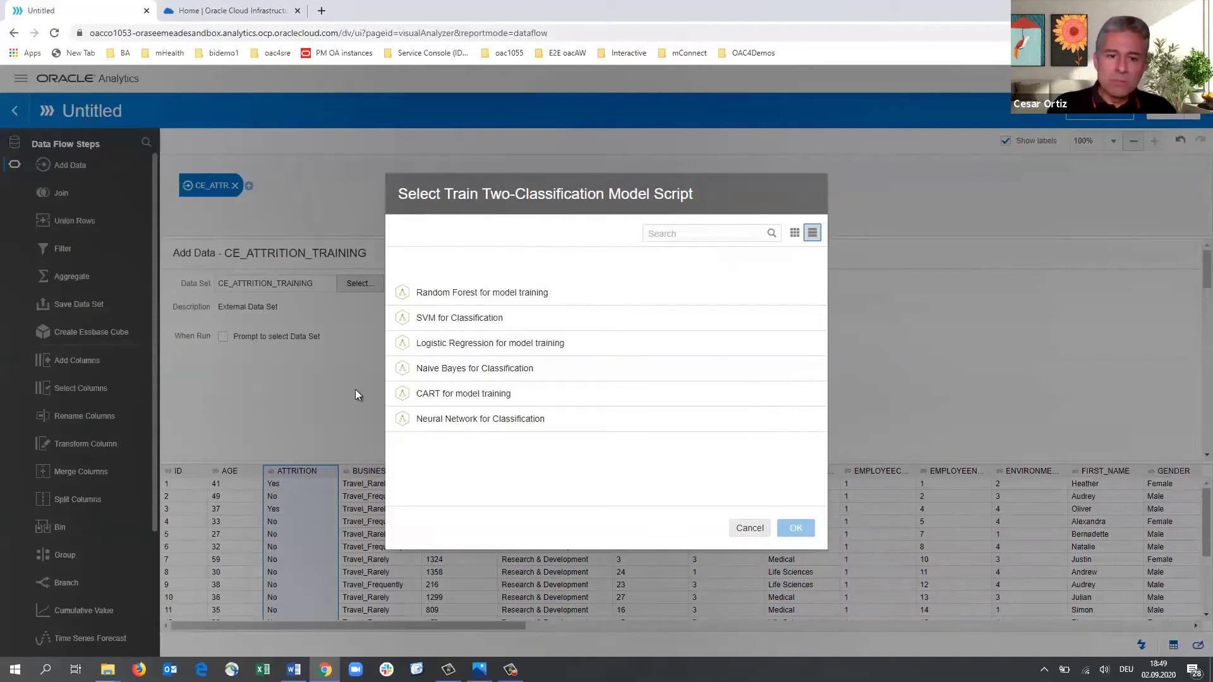
click(415, 370)
click(798, 529)
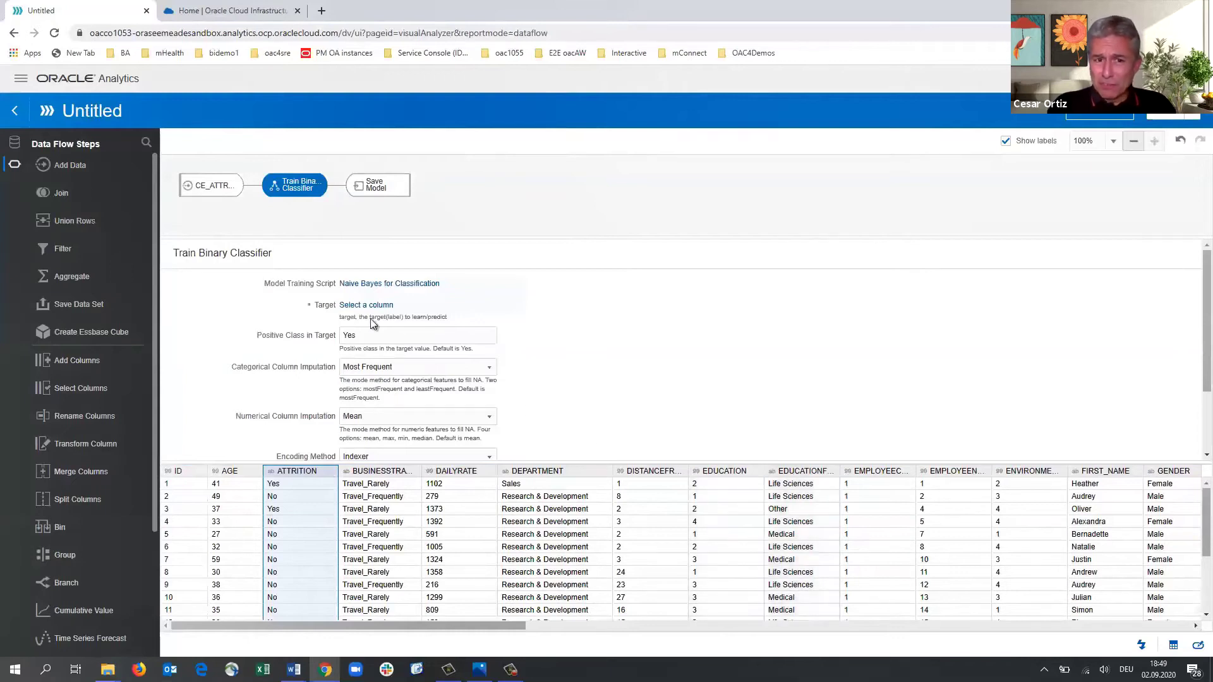
Step: Set ATTRITION as the classifier's target column and review the remaining training parameters
click(352, 306)
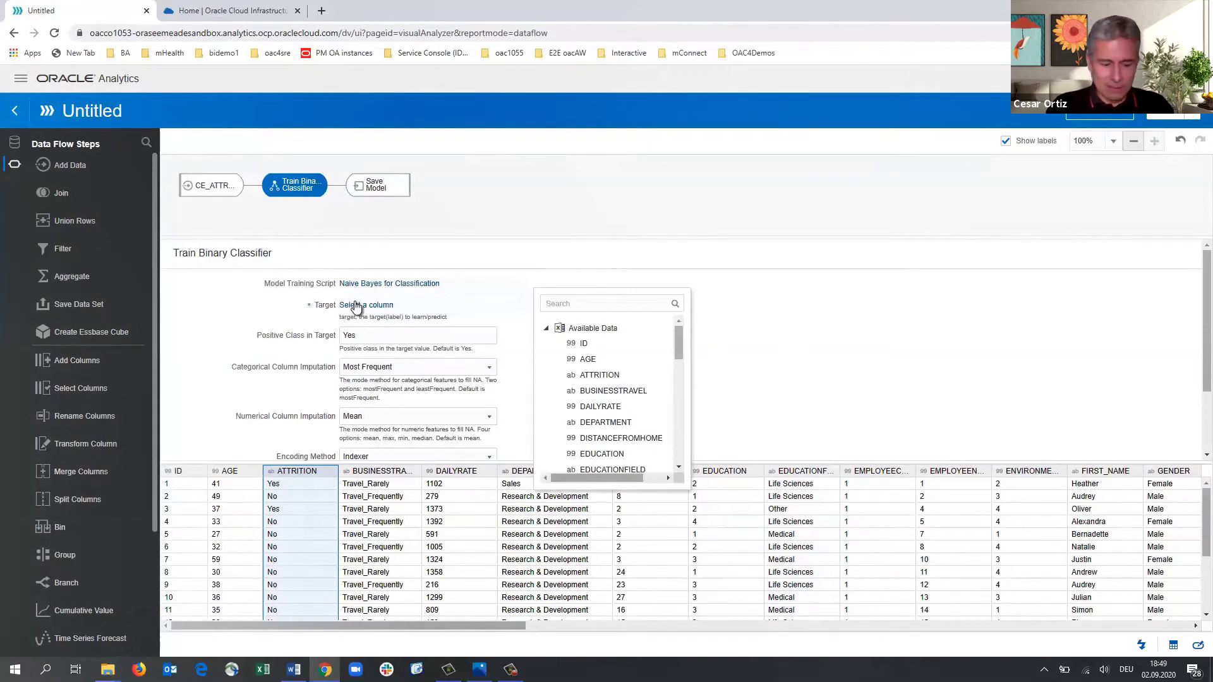
click(594, 376)
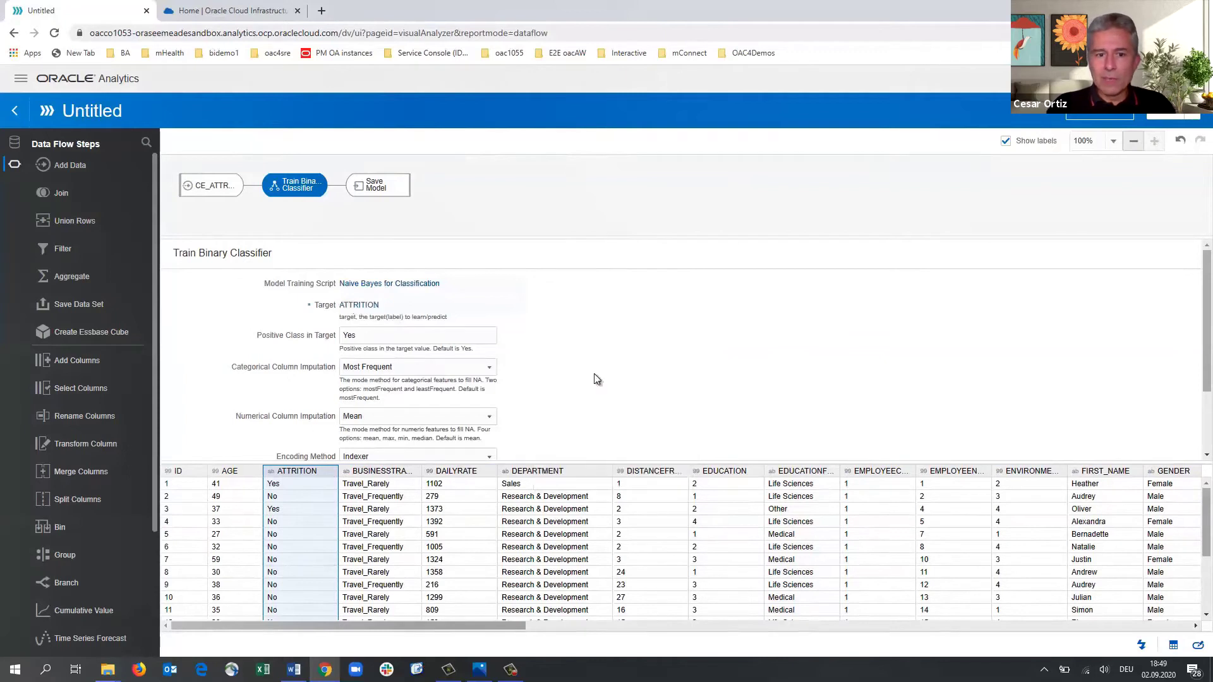
scroll(591, 372, down, 3)
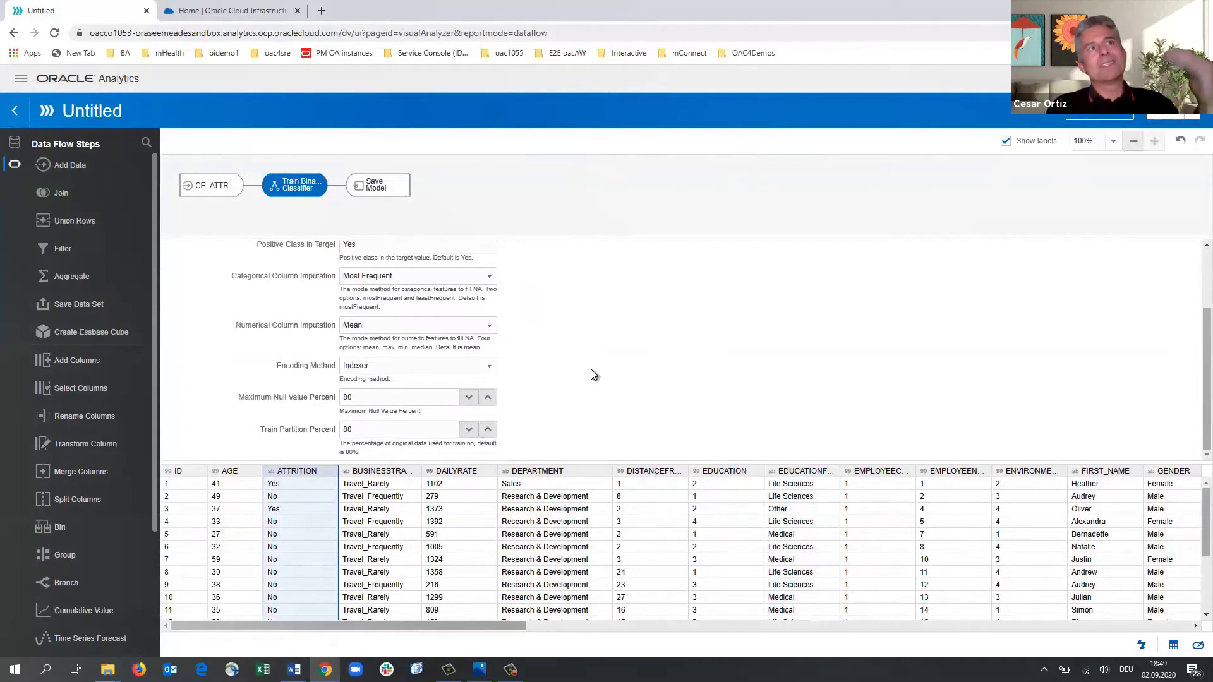
Step: Save the data flow as "Solutions.HH 1" followed by the presenter's first name and "ML", and run it
key(ctrl+s)
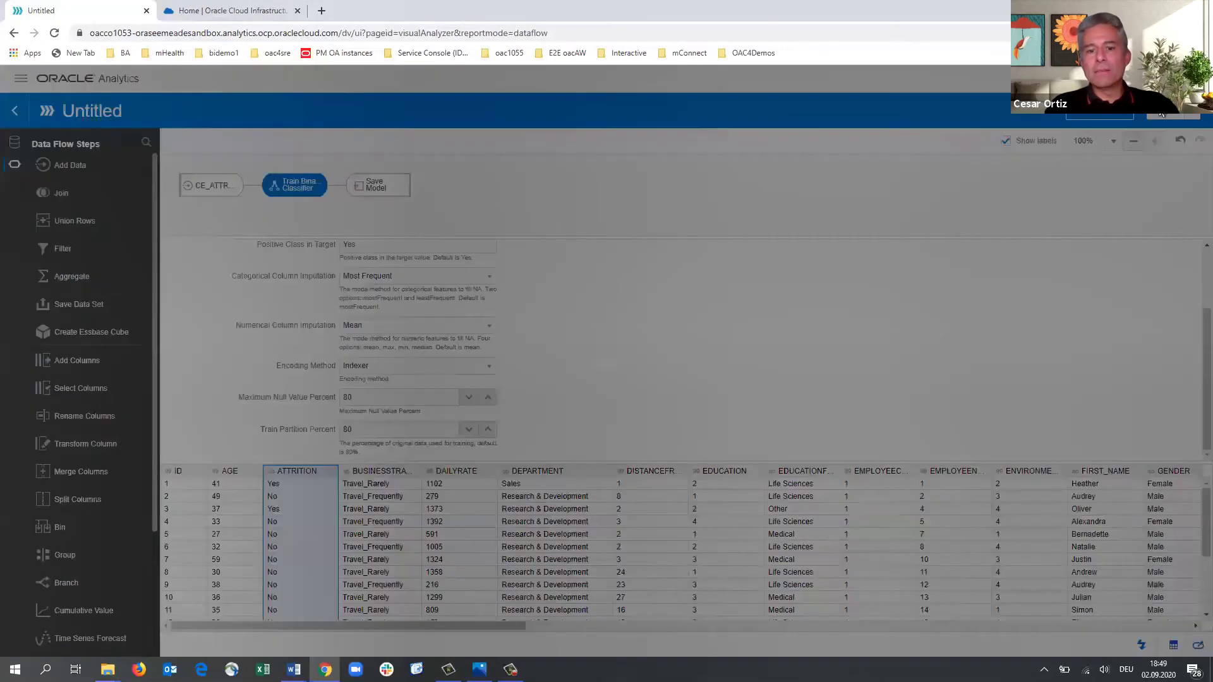
key(ctrl+a)
text(Solutions HH 1 Cesar ML)
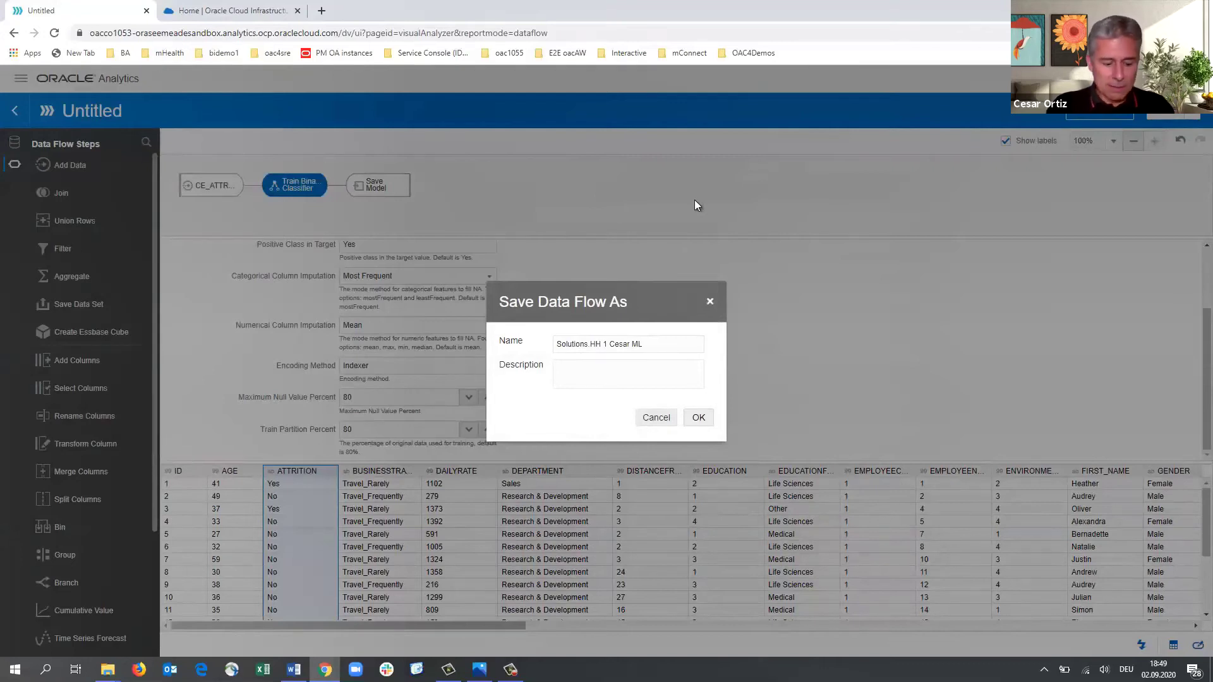
click(699, 417)
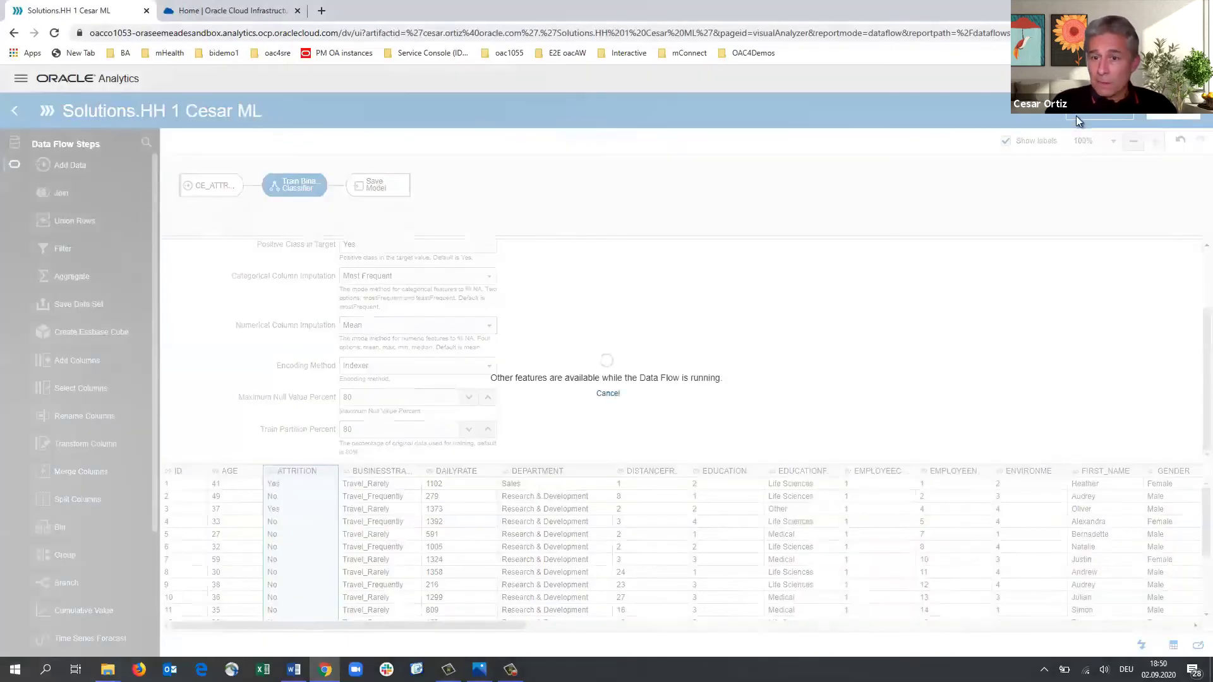
Step: Review the data flow's Save Model settings and inspect the quality details of the newly trained attrition model in the Machine Learning list
click(378, 185)
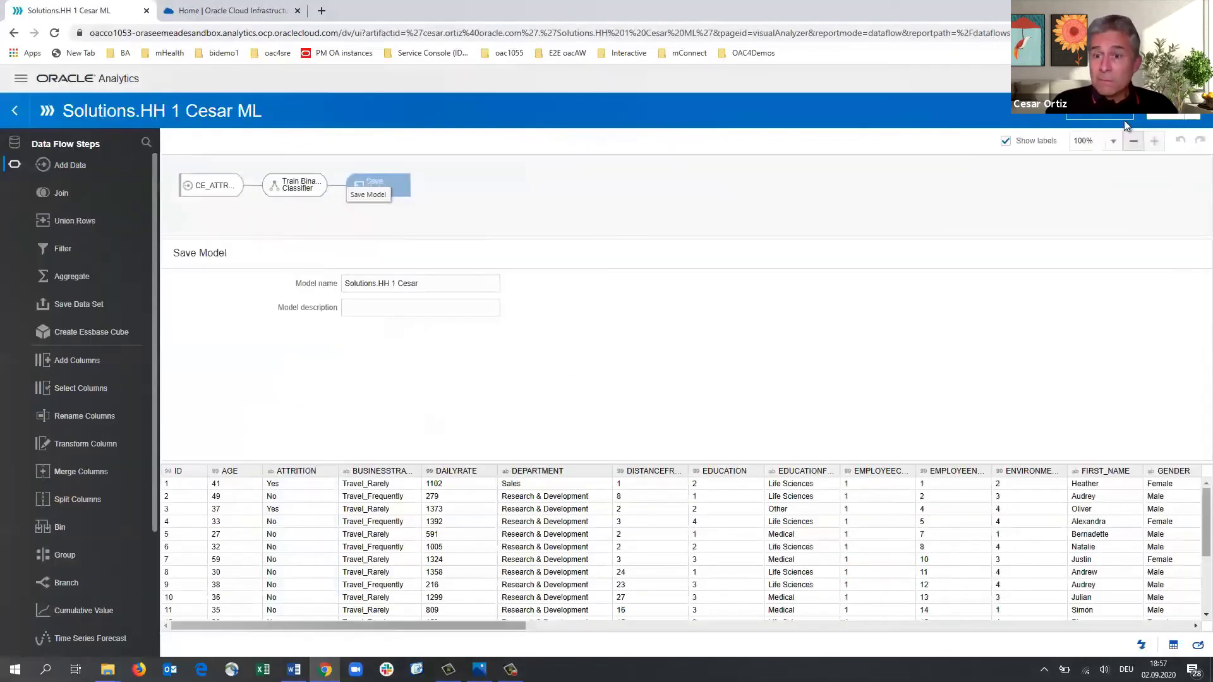
click(21, 80)
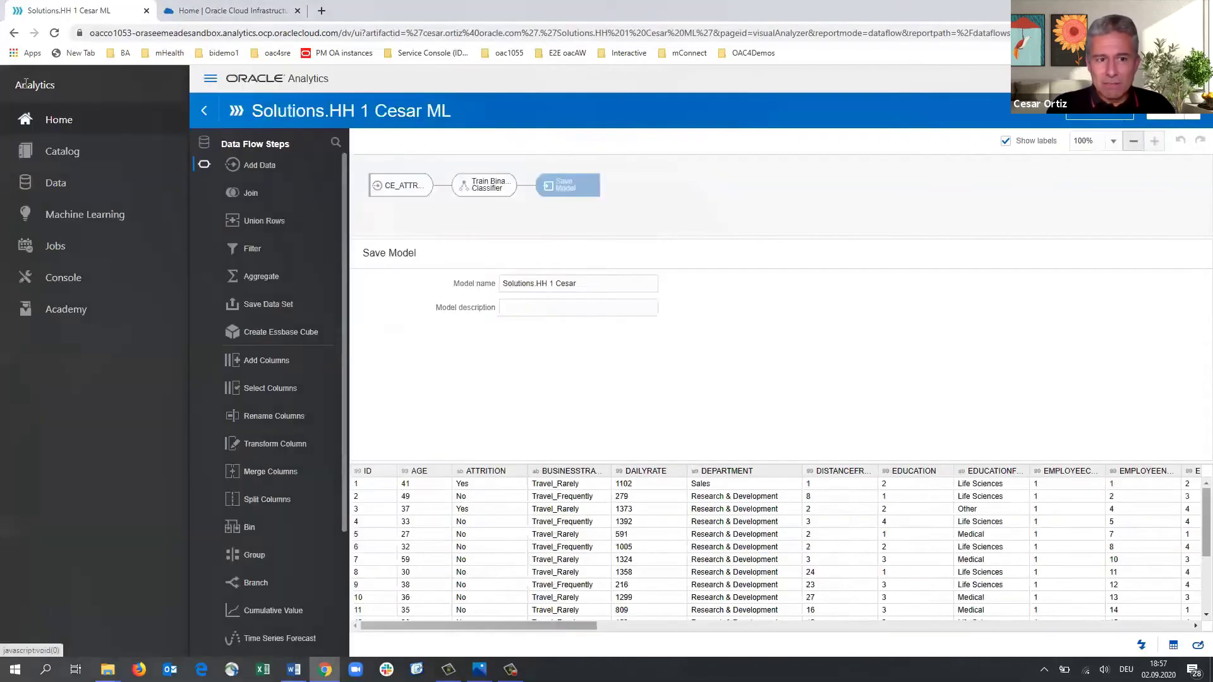
click(71, 216)
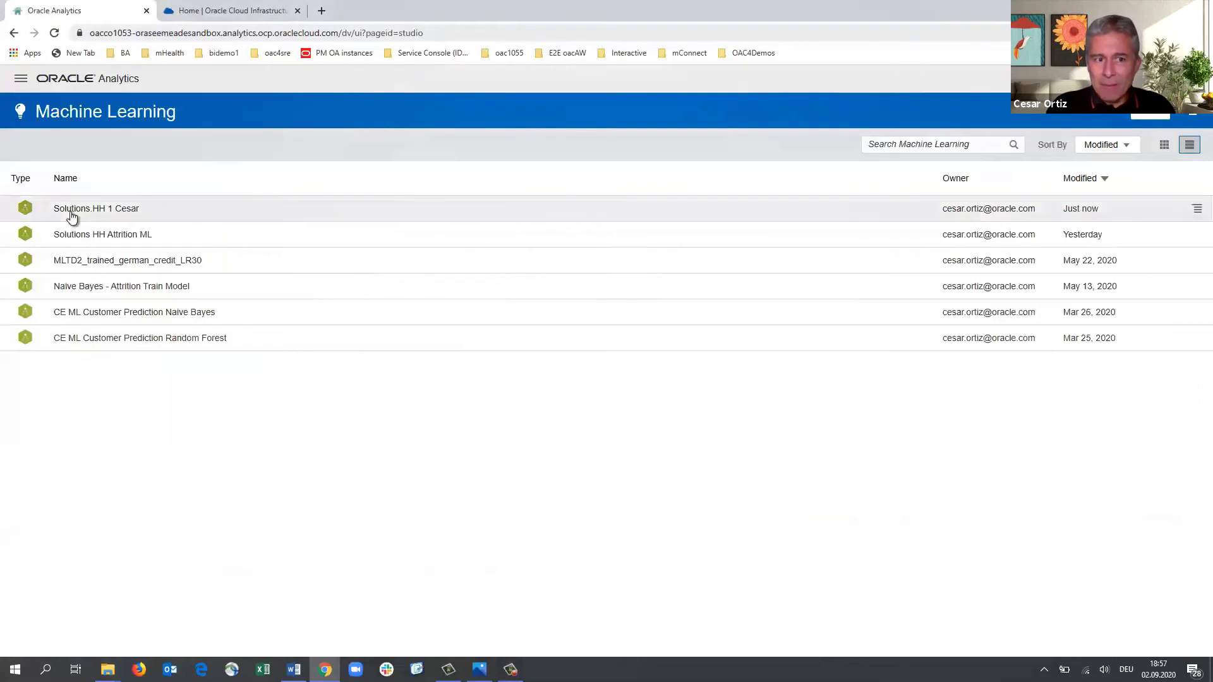
click(1197, 212)
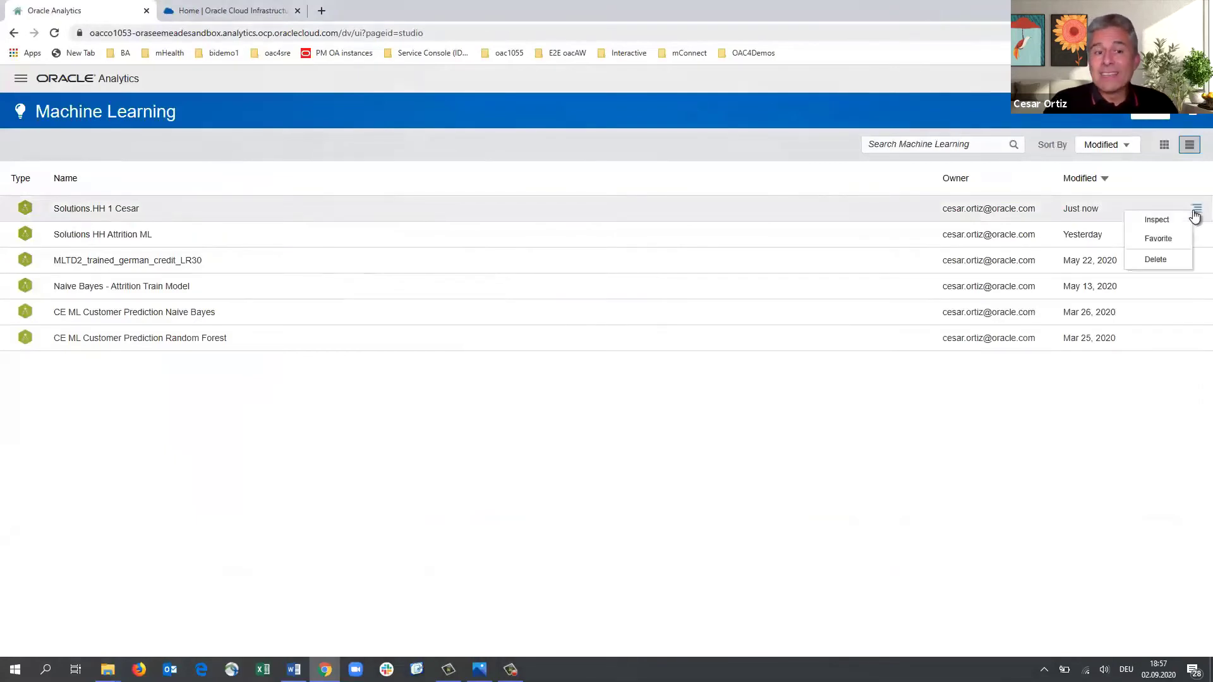
click(1177, 220)
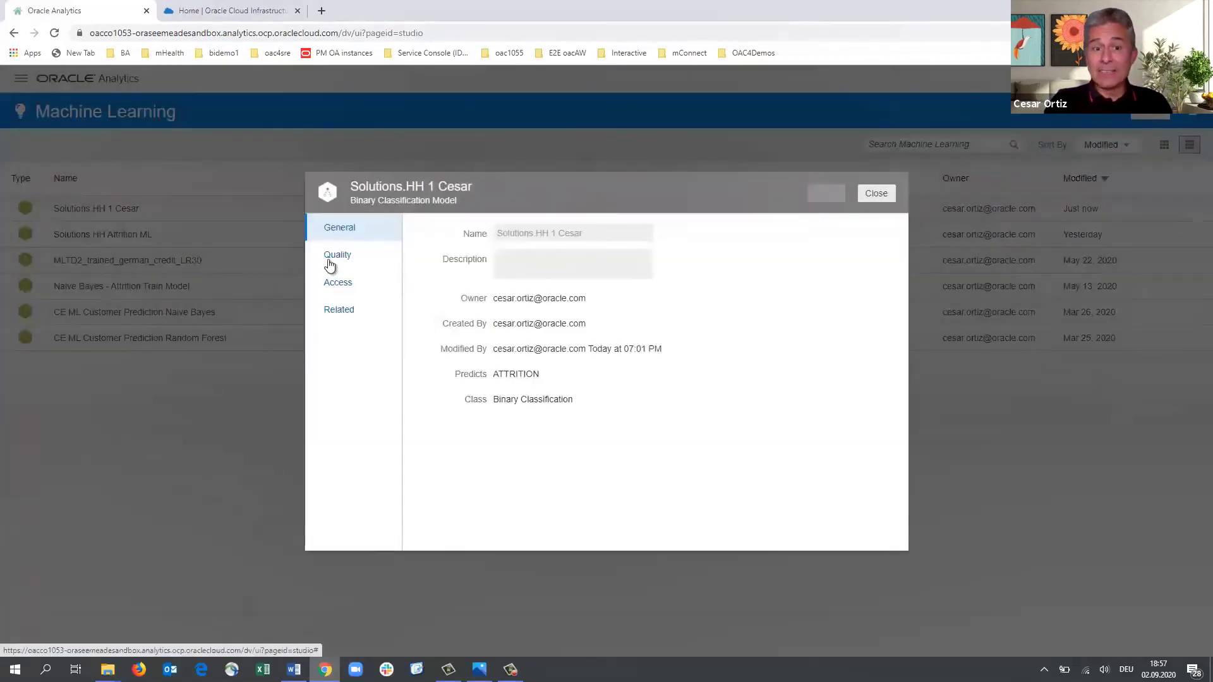
click(329, 265)
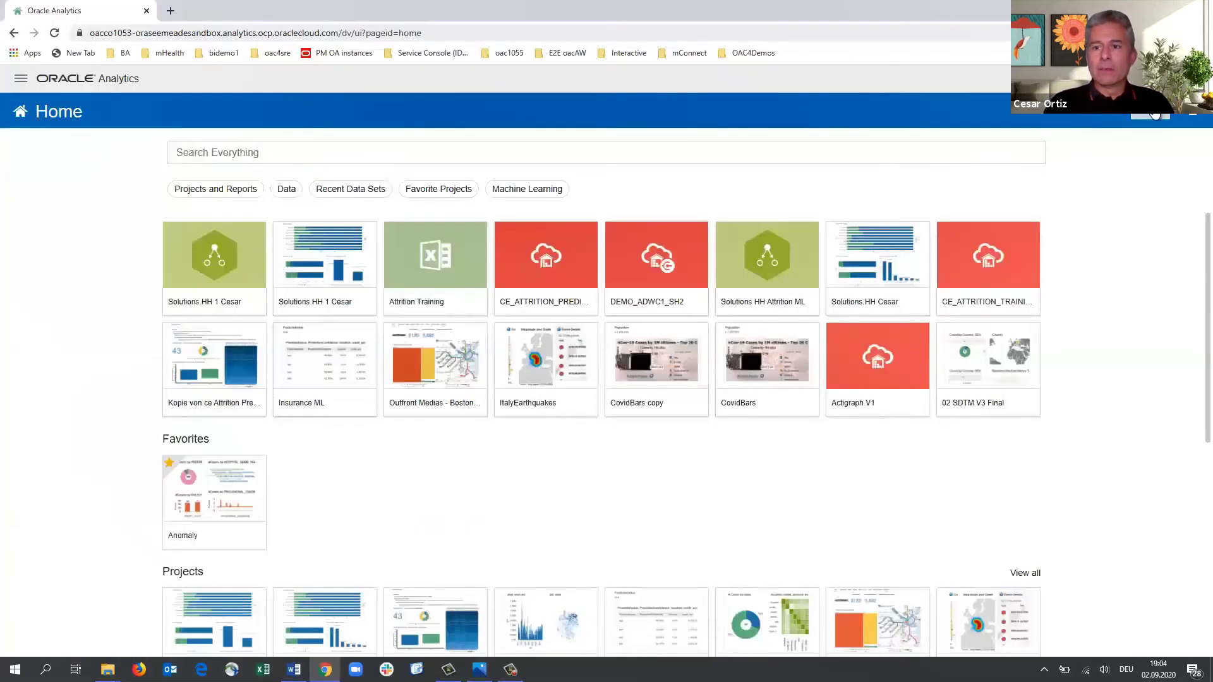
Step: Create a project and add the CE_ATTRITION_PREDICT data set, found by searching for "attrit"
click(1155, 114)
click(1059, 176)
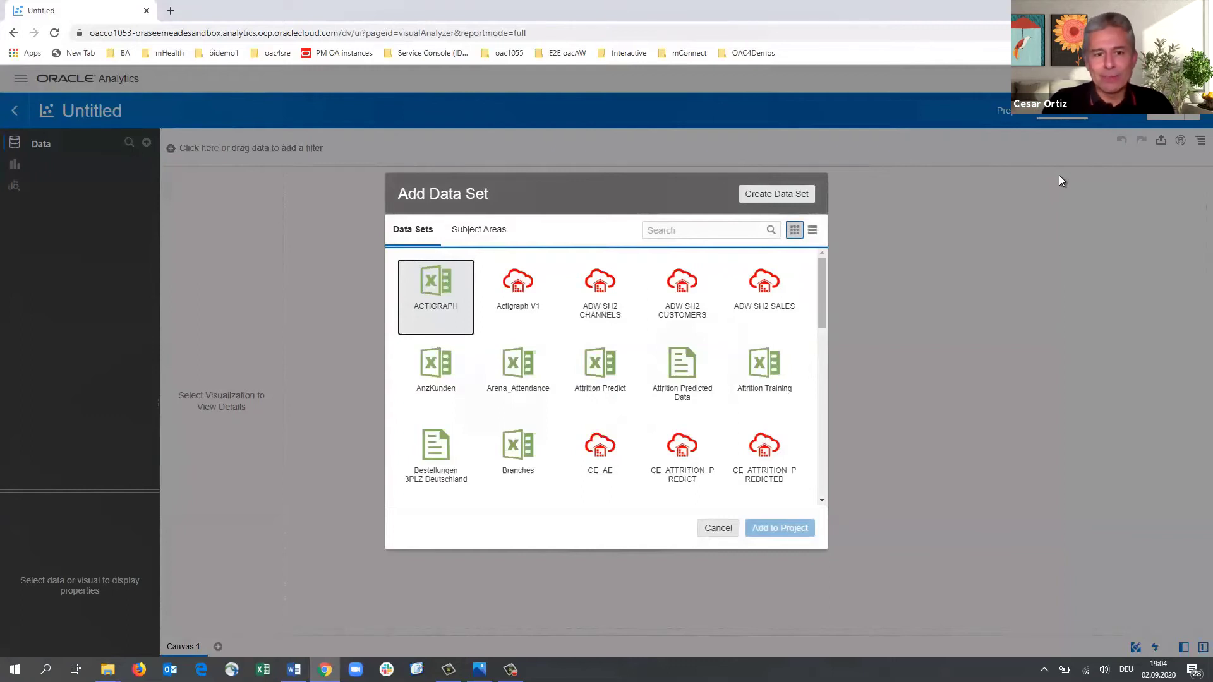
click(716, 229)
text(attrit)
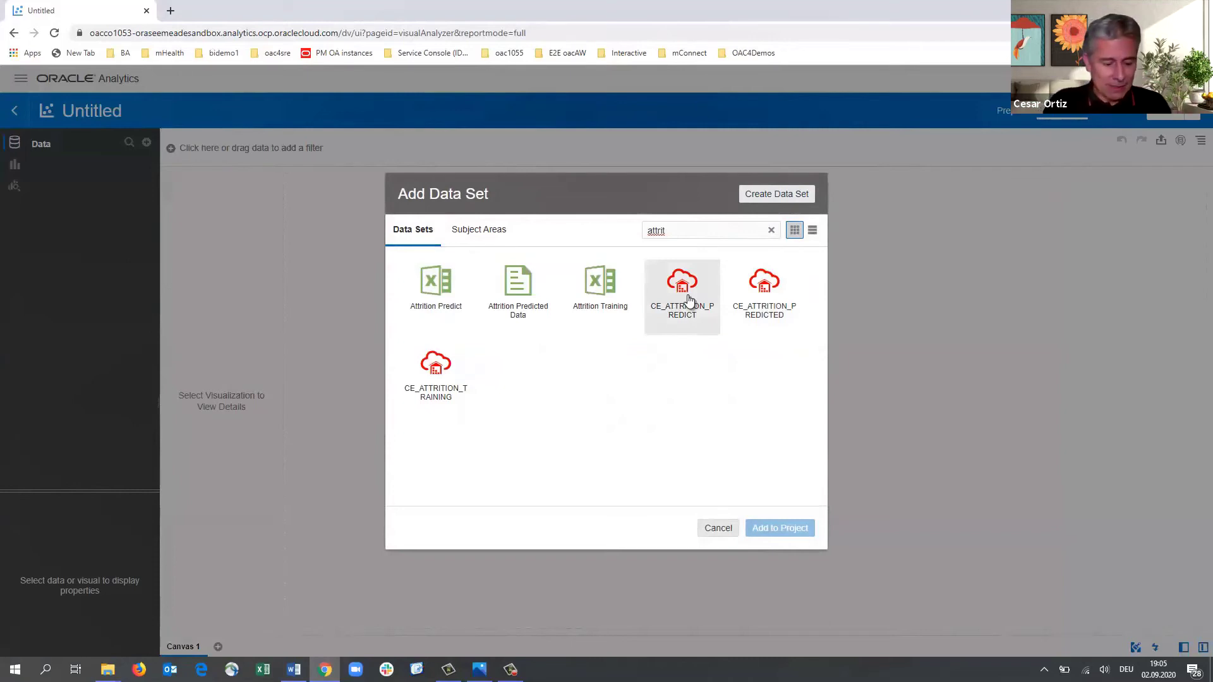
click(690, 299)
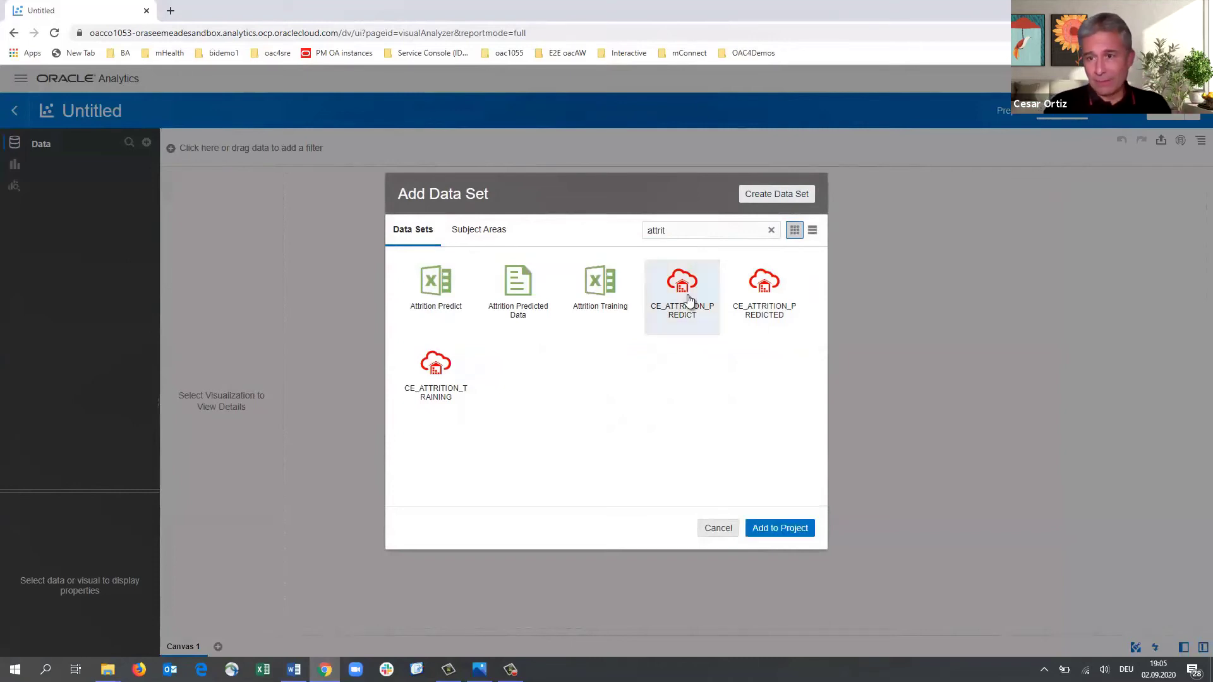
double_click(697, 313)
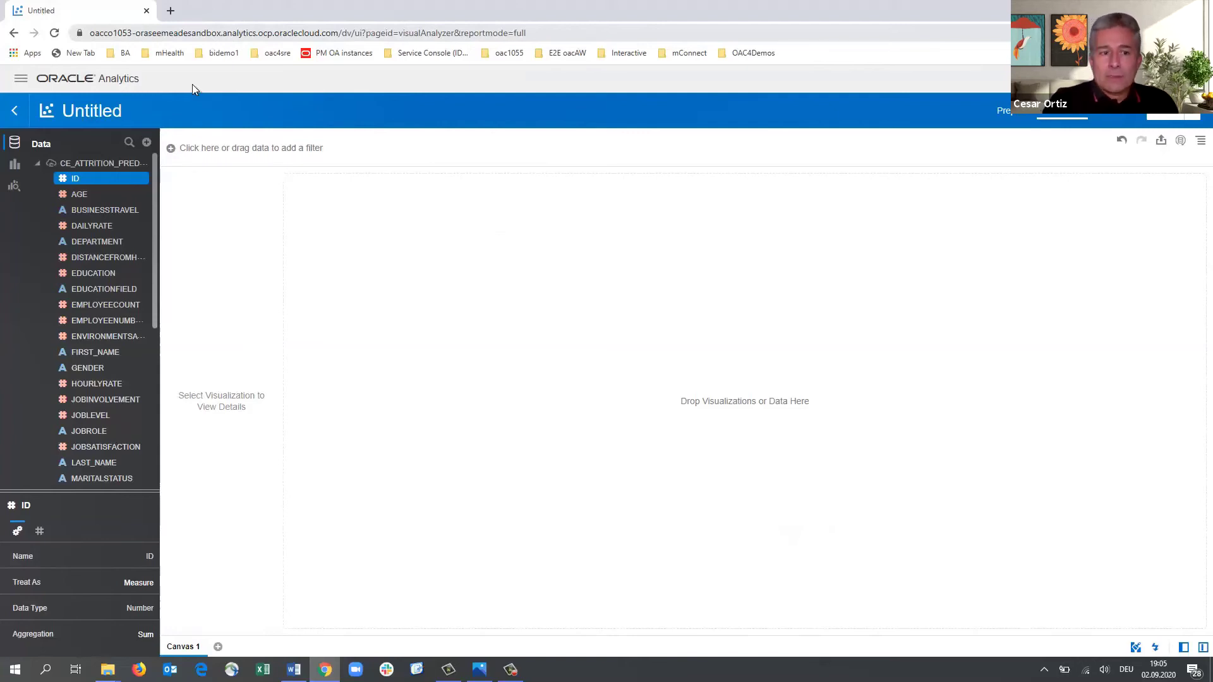
Step: Create a scenario on the CE_ATTRITION_PREDICT data set using the newly trained attrition model
right_click(122, 163)
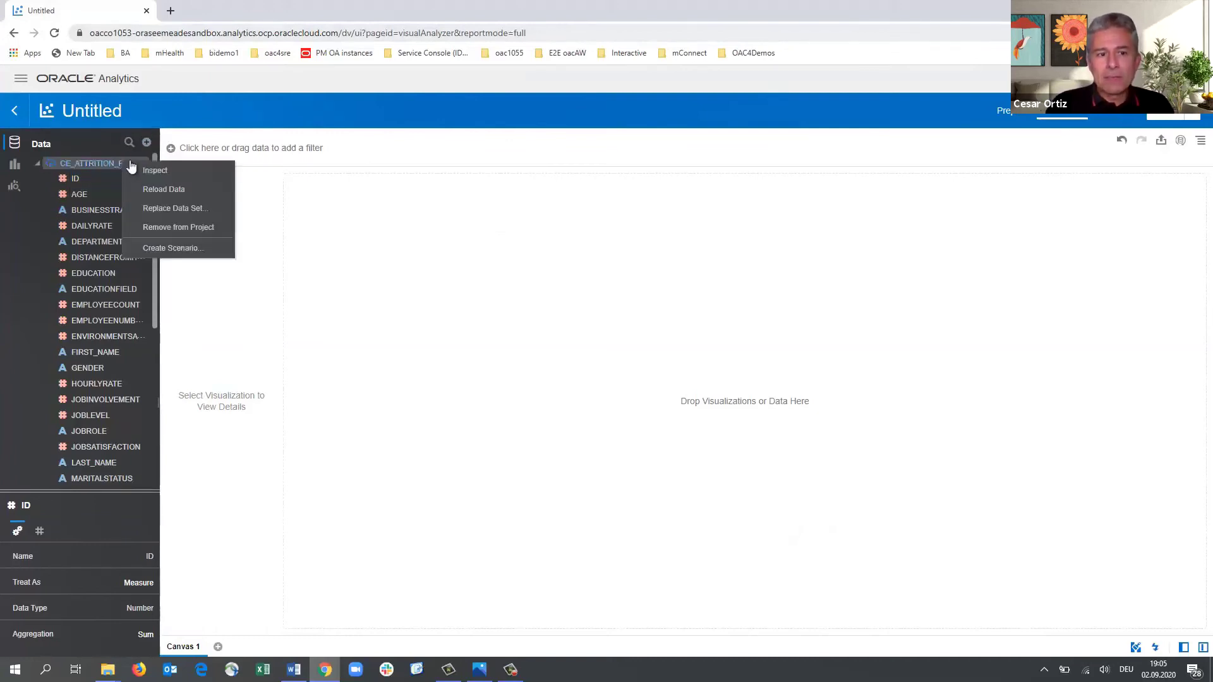
click(163, 253)
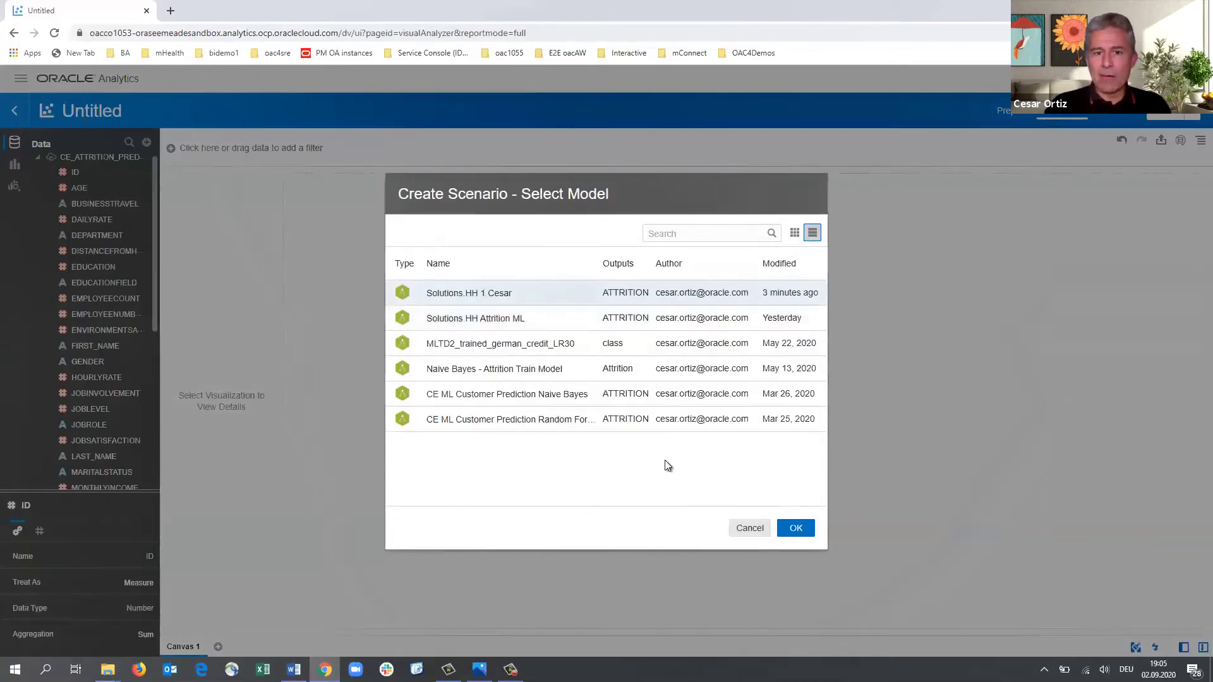
click(795, 528)
Step: Create a table visualization from DEPARTMENT, FIRST_NAME and the scenario's ATTRITION Prediction and PredictionConfidence columns
scroll(147, 354, down, 5)
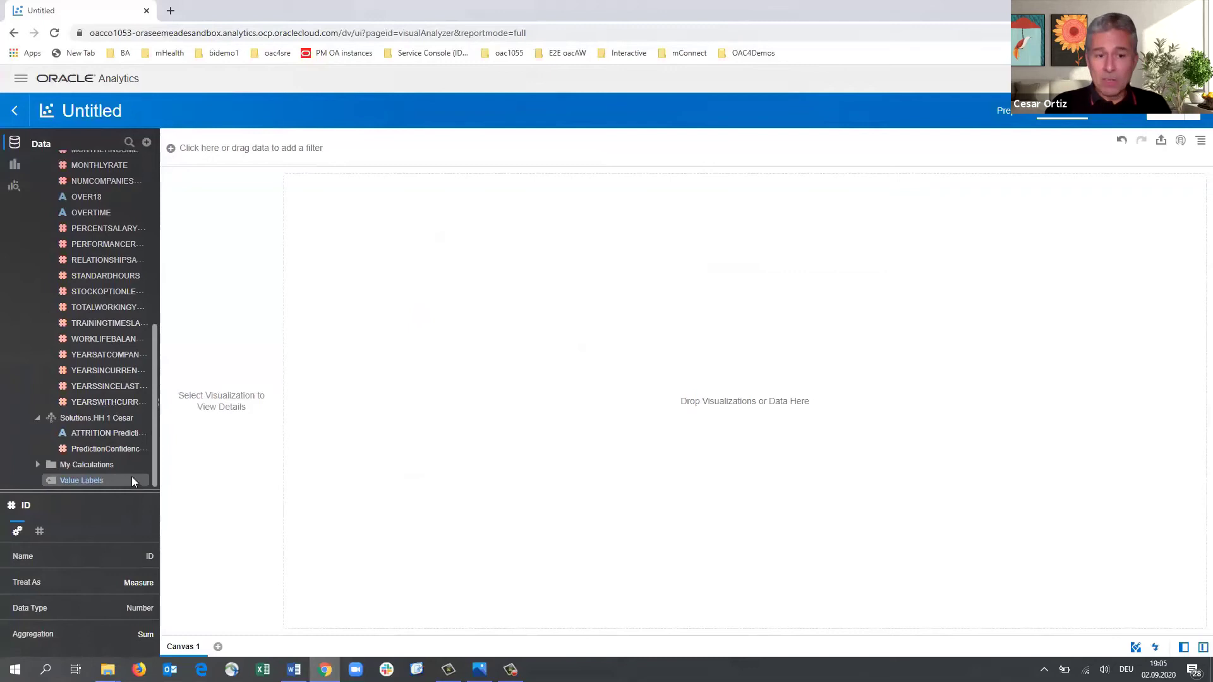
click(106, 450)
ctrl+click(124, 436)
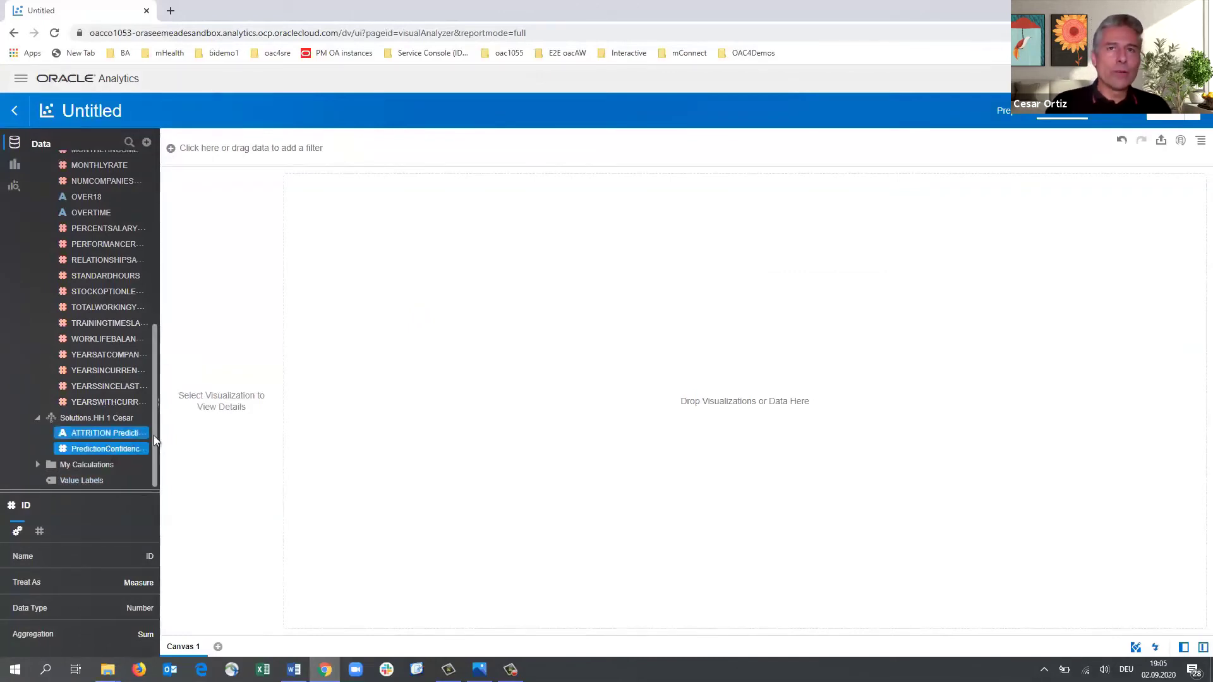
drag(153, 434, 171, 267)
click(99, 236)
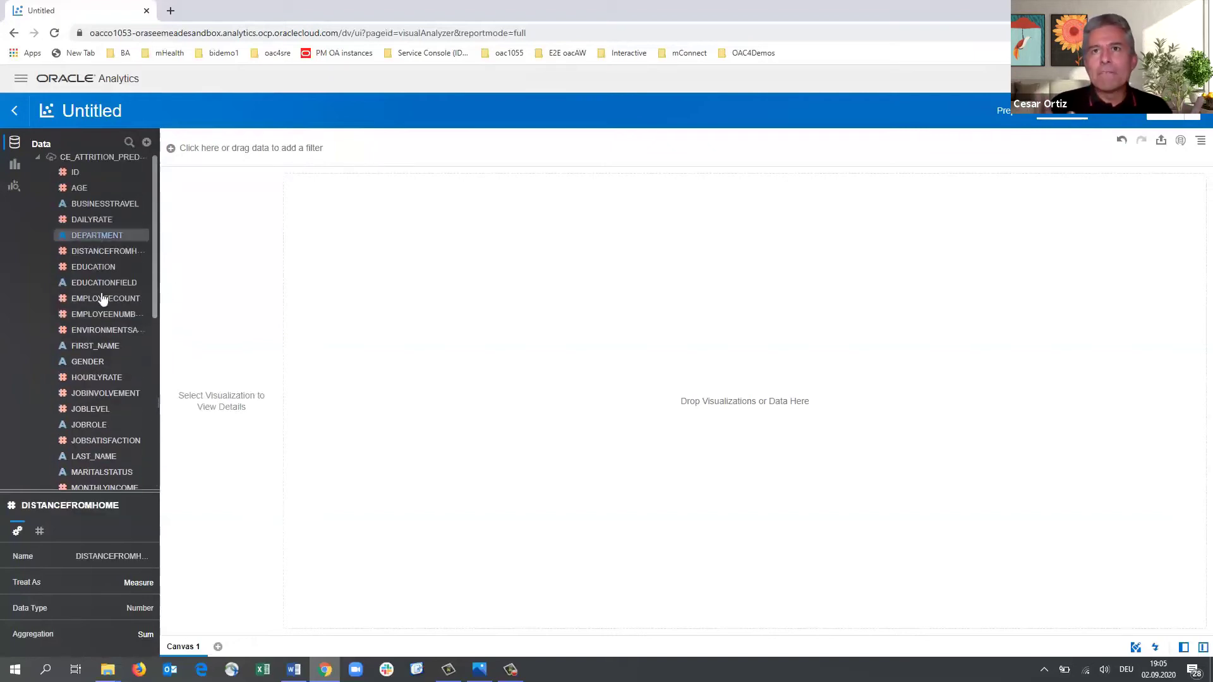
ctrl+click(95, 346)
right_click(76, 348)
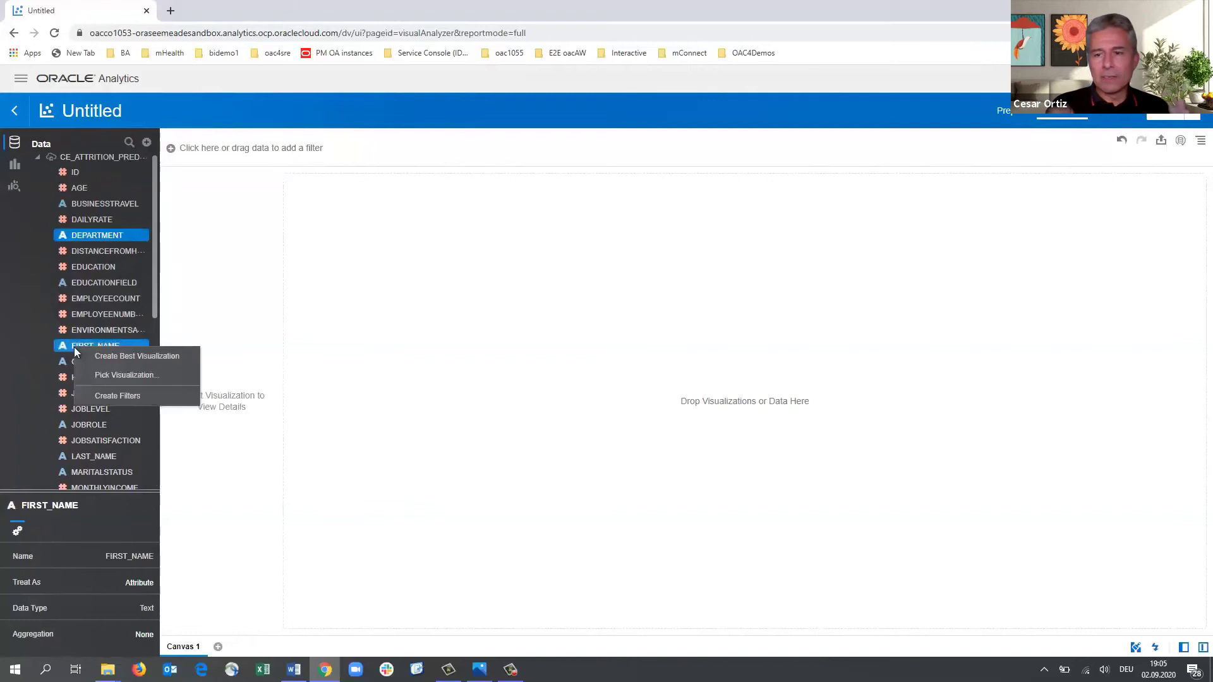
click(104, 375)
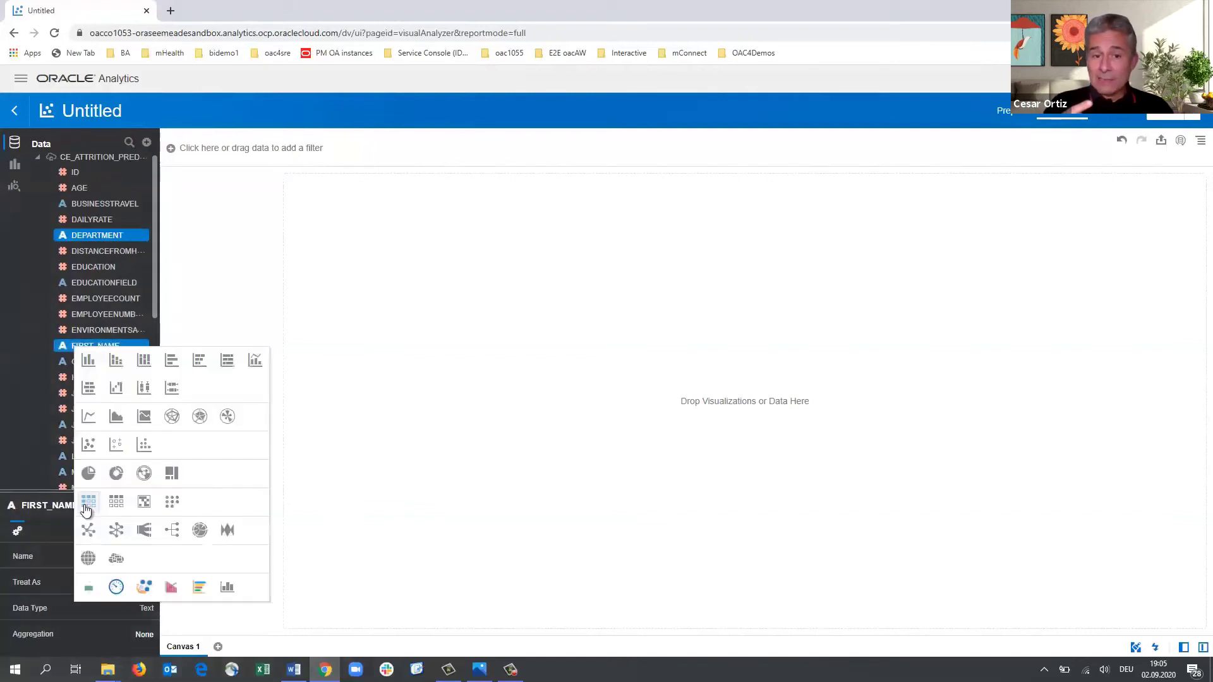
click(89, 506)
Step: Add a filter on the scenario's ATTRITION Prediction column and limit it to Yes
click(171, 149)
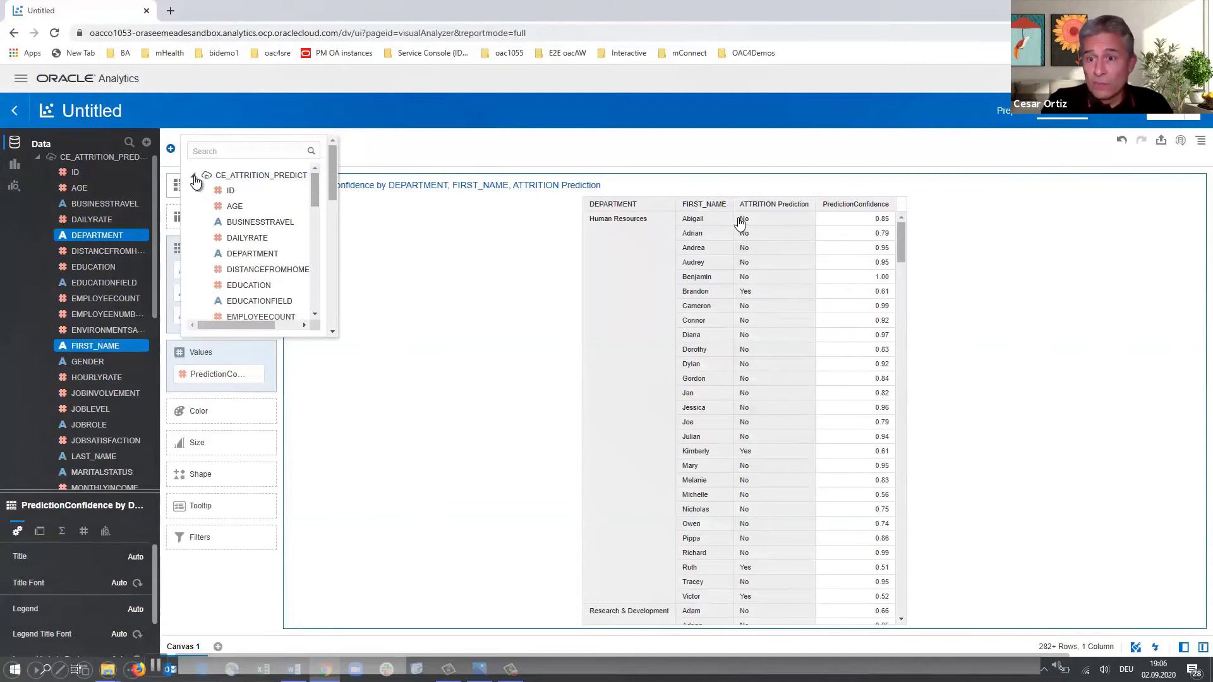
click(194, 177)
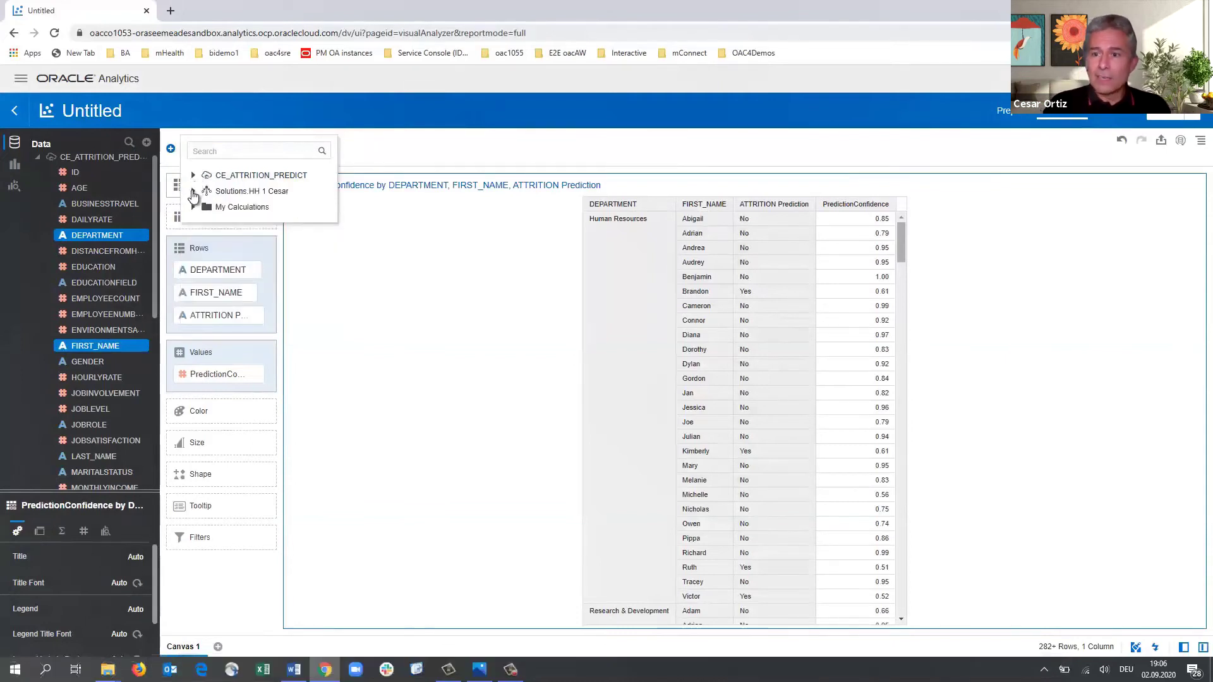
click(194, 192)
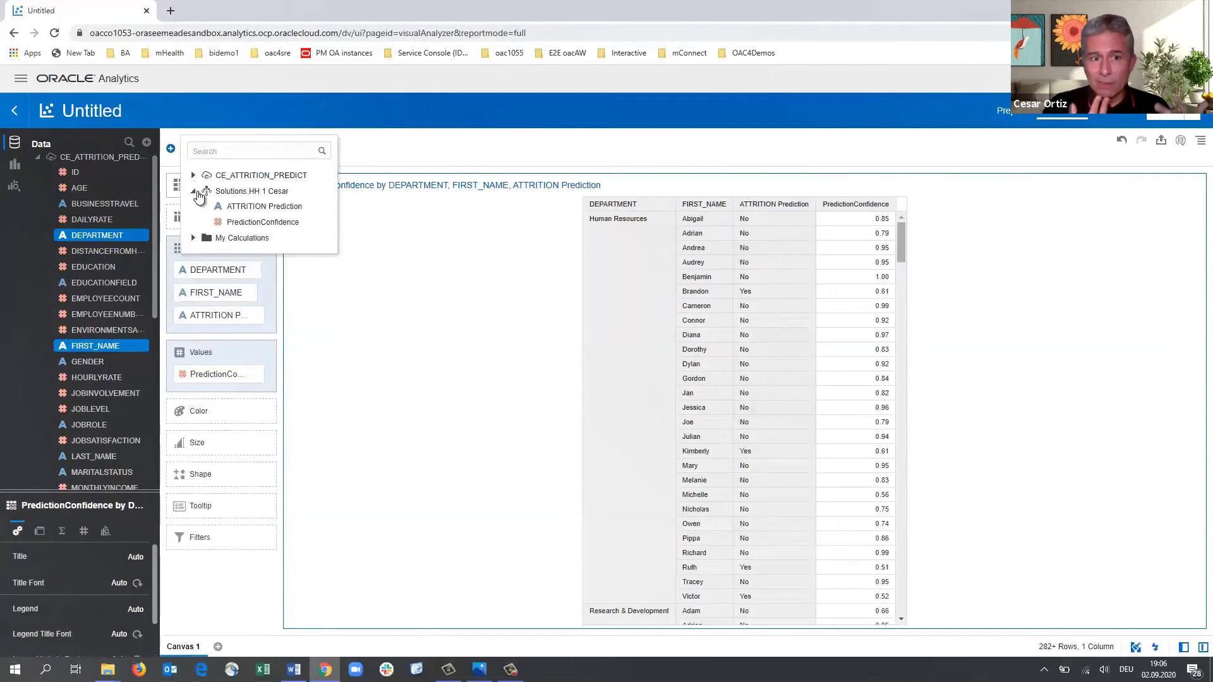
click(229, 208)
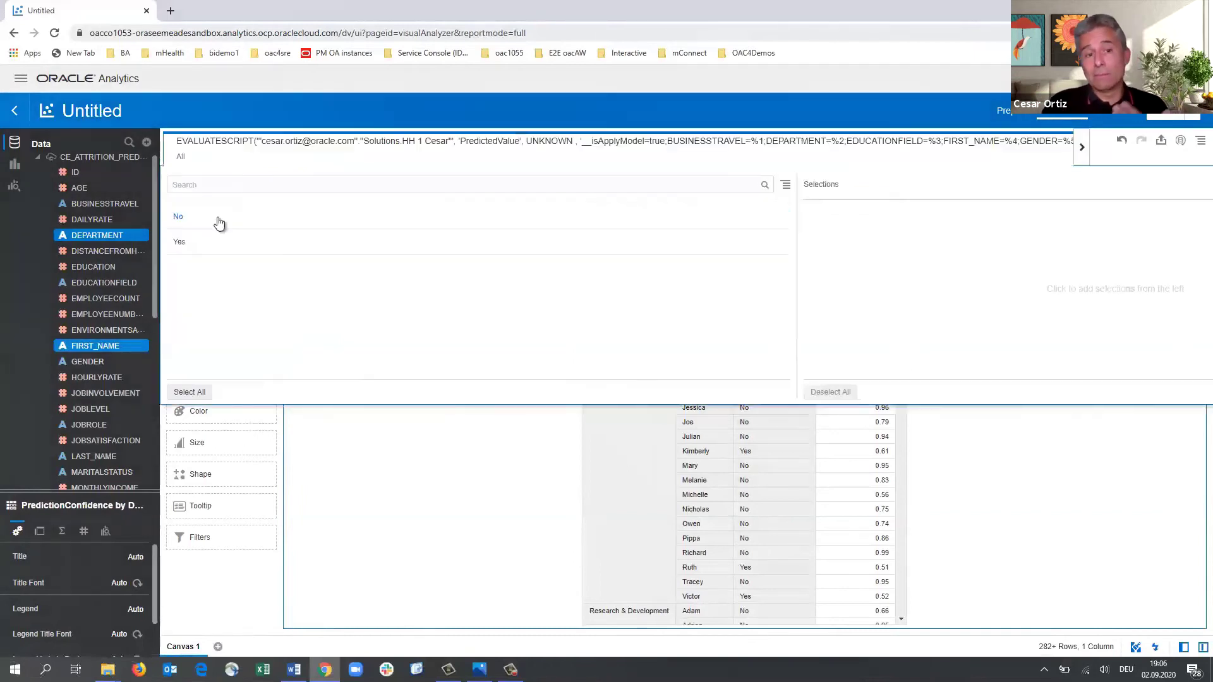
click(182, 244)
click(343, 436)
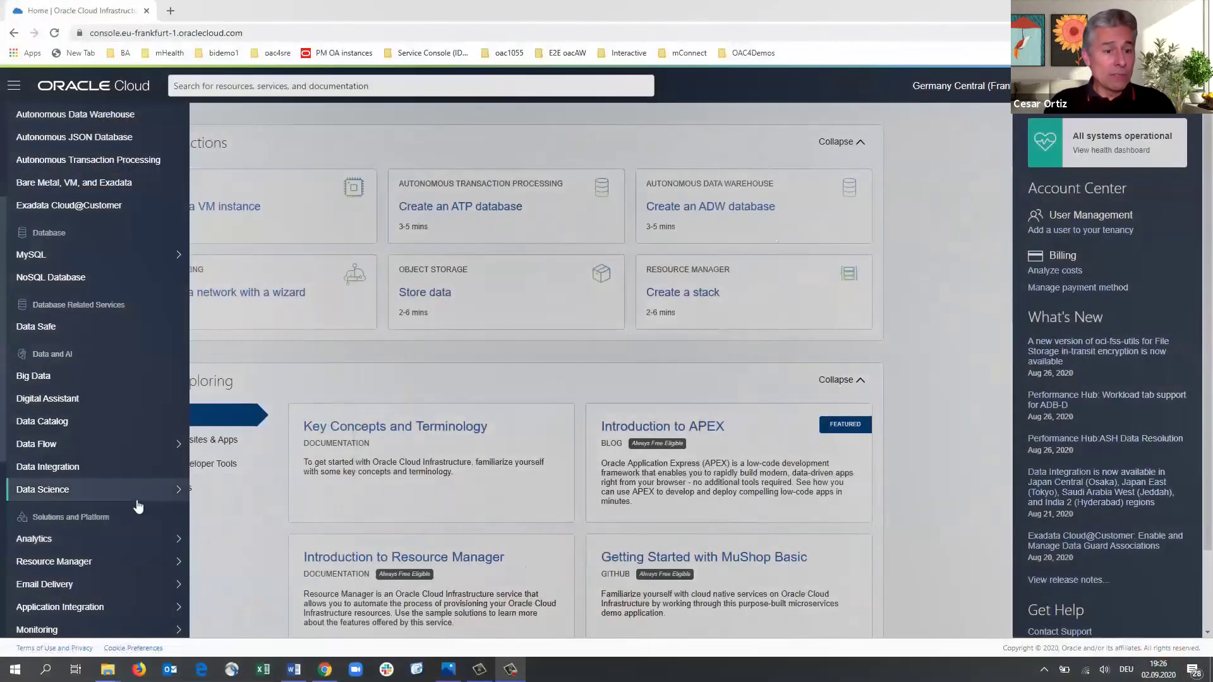
Step: Open notebook session NB0604_AS of Data Science project PR_AS0220 in Oracle Cloud and select the first "01_werden_meine_besten_Mitarbeiter" notebook
mouse_move(136, 501)
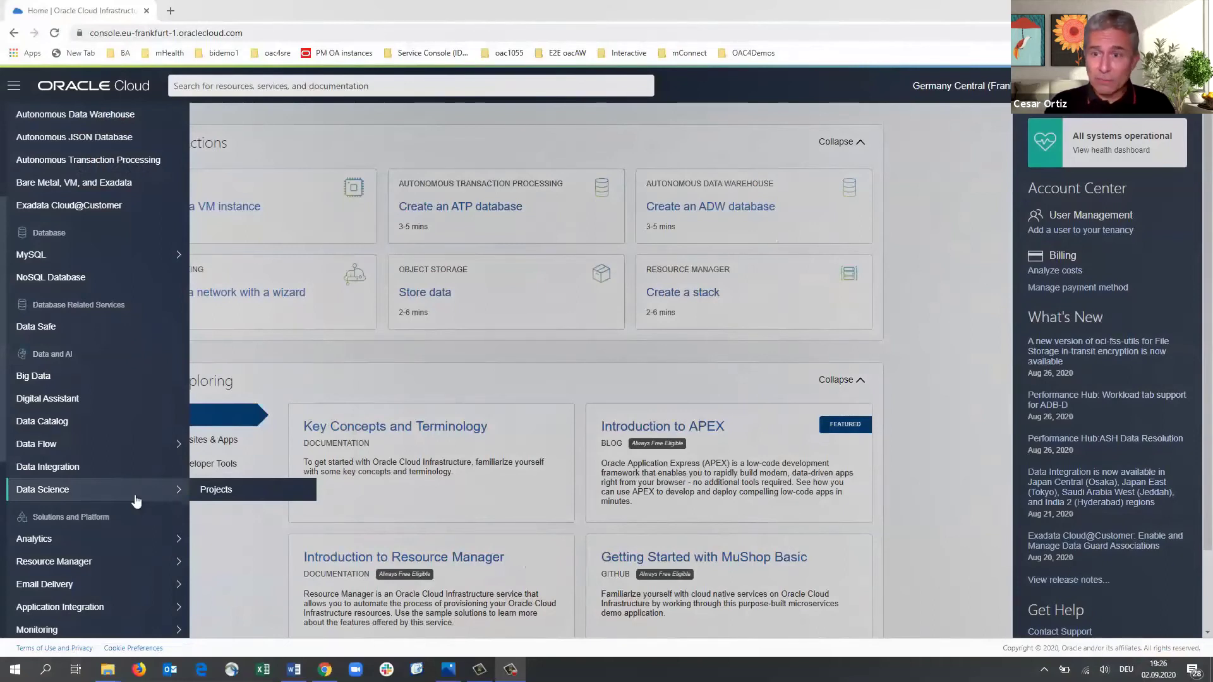
click(215, 490)
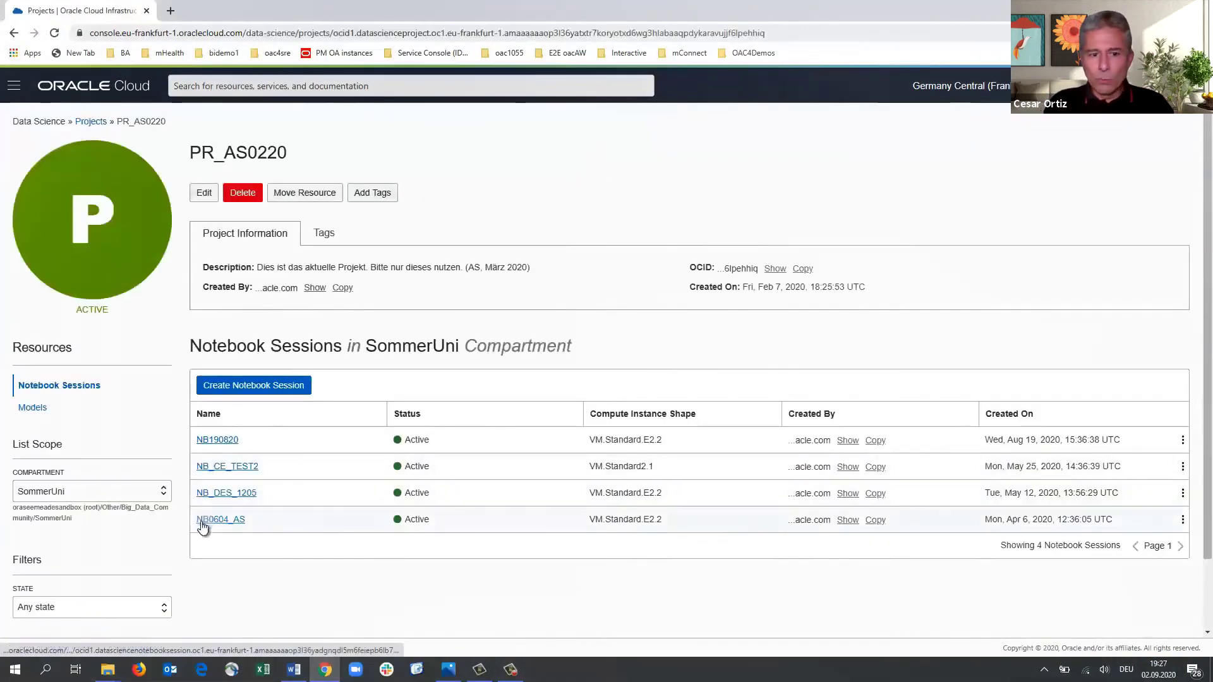
click(202, 524)
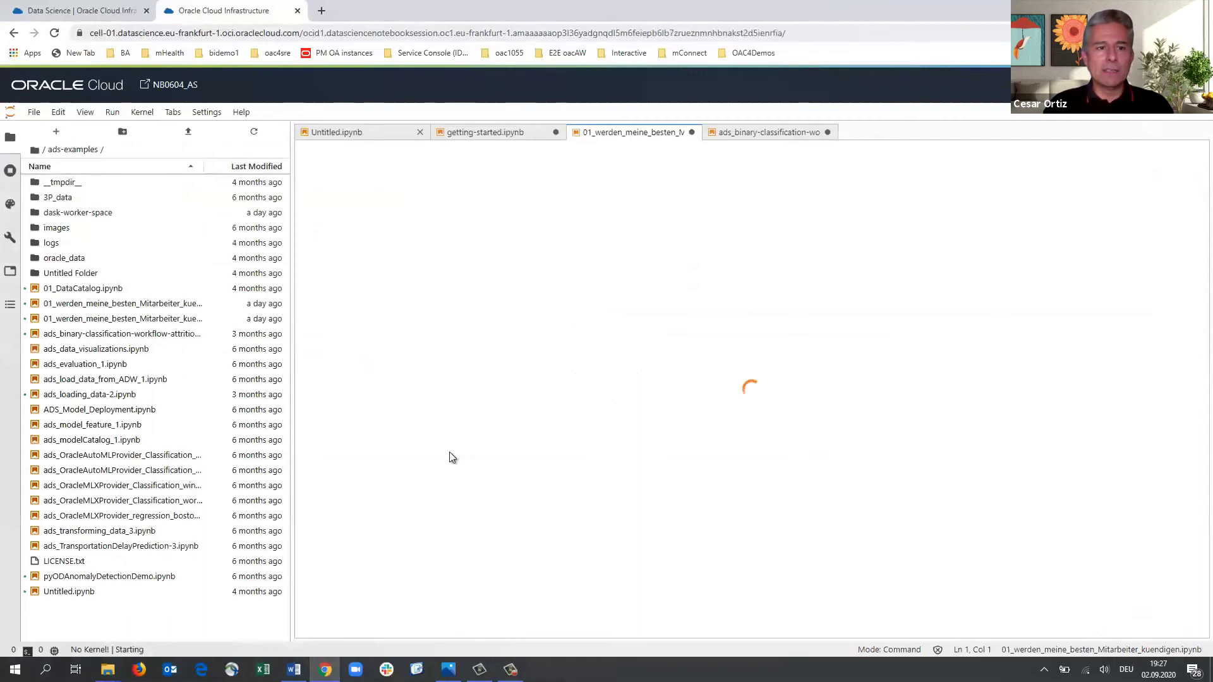
click(179, 310)
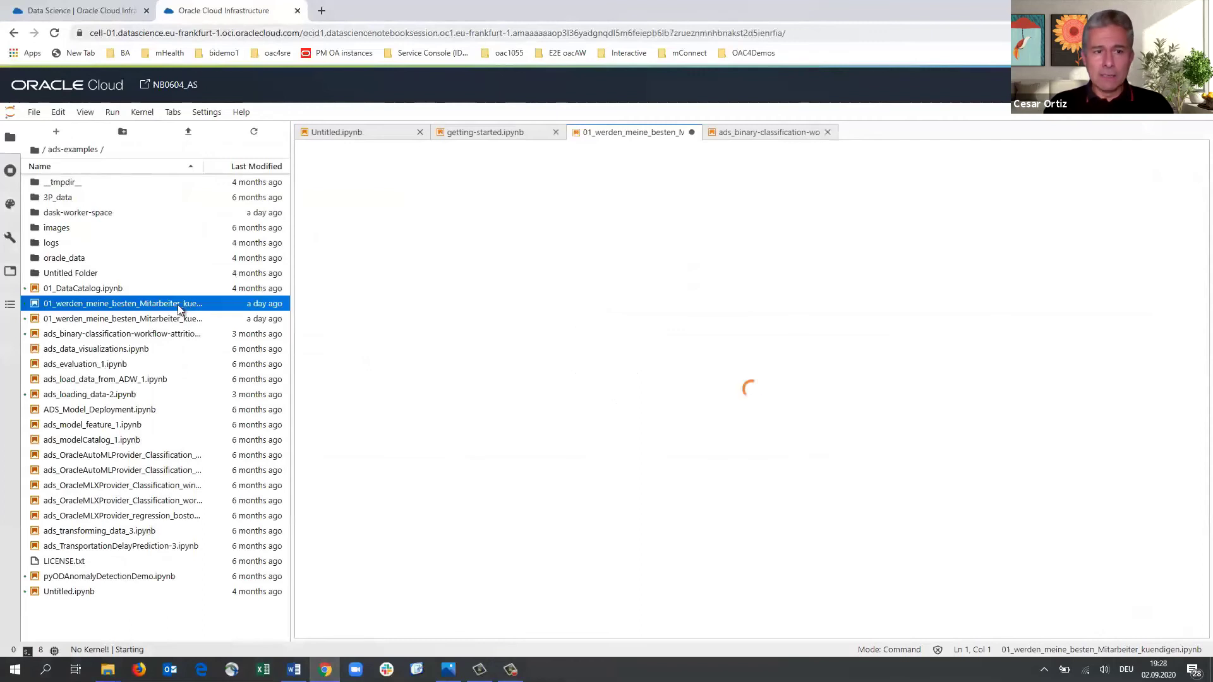